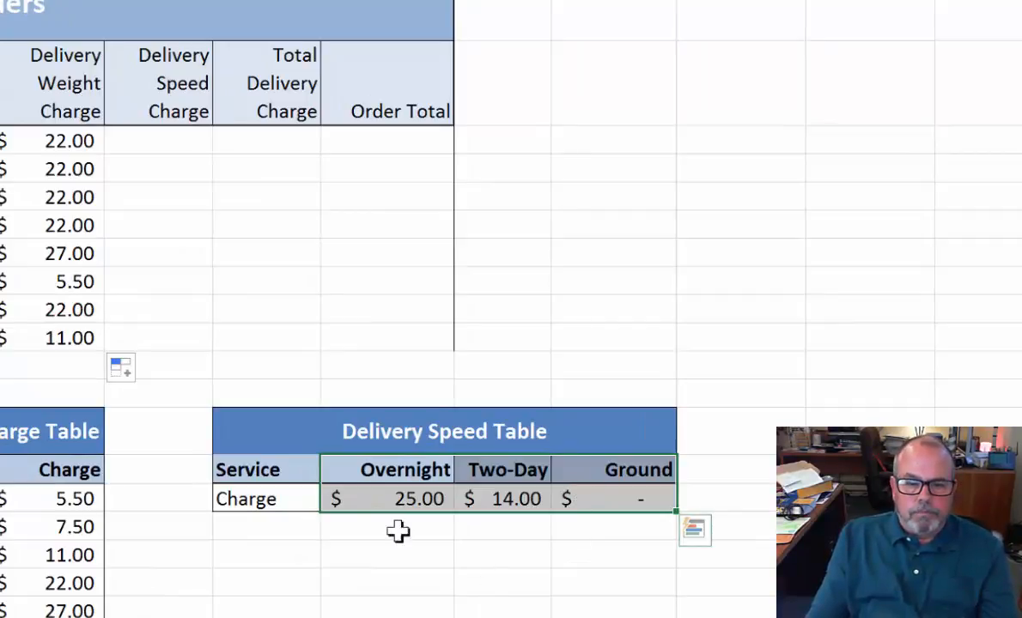
# - Examine the Delivery Speed Table's row labels, service headings and the charges listed for Overnight and Two-Day
pyautogui.moveTo(269, 474); pyautogui.dragTo(269, 504)
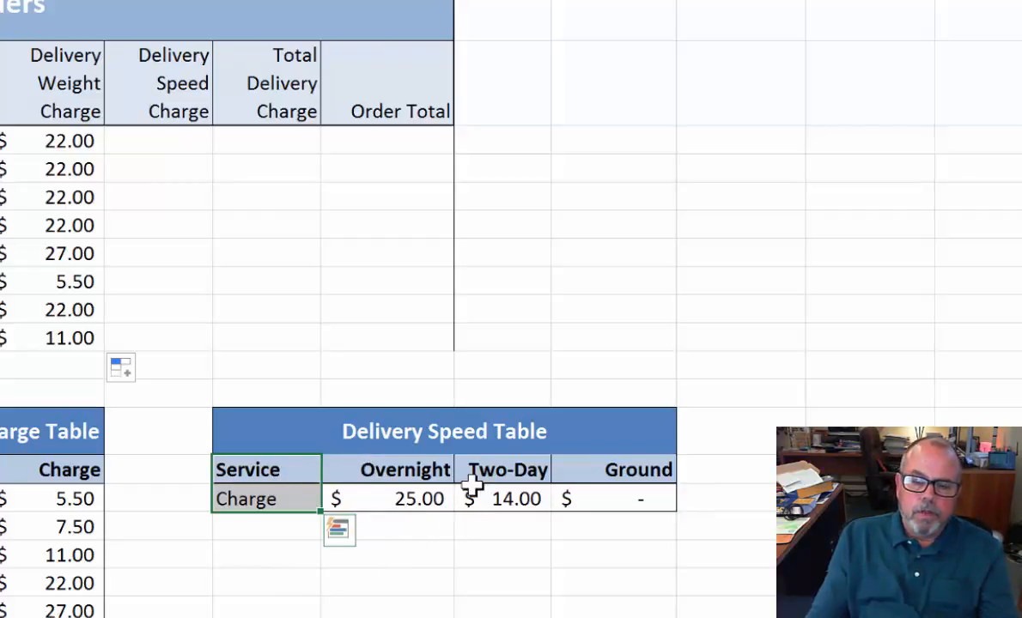
pyautogui.moveTo(376, 466); pyautogui.dragTo(612, 470)
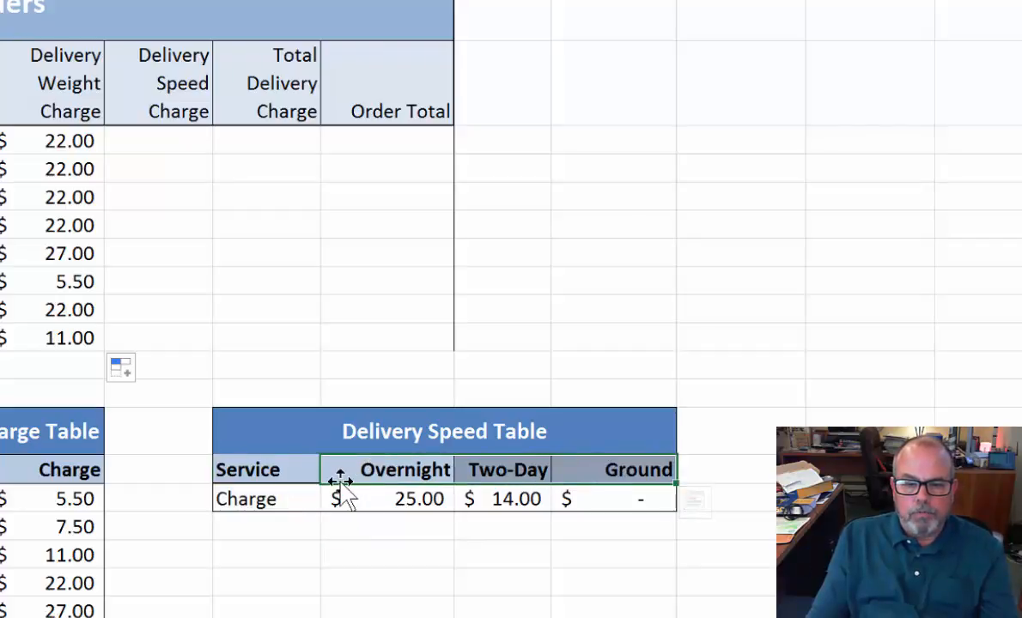
pyautogui.click(500, 469)
pyautogui.click(641, 470)
pyautogui.moveTo(414, 470); pyautogui.dragTo(573, 479)
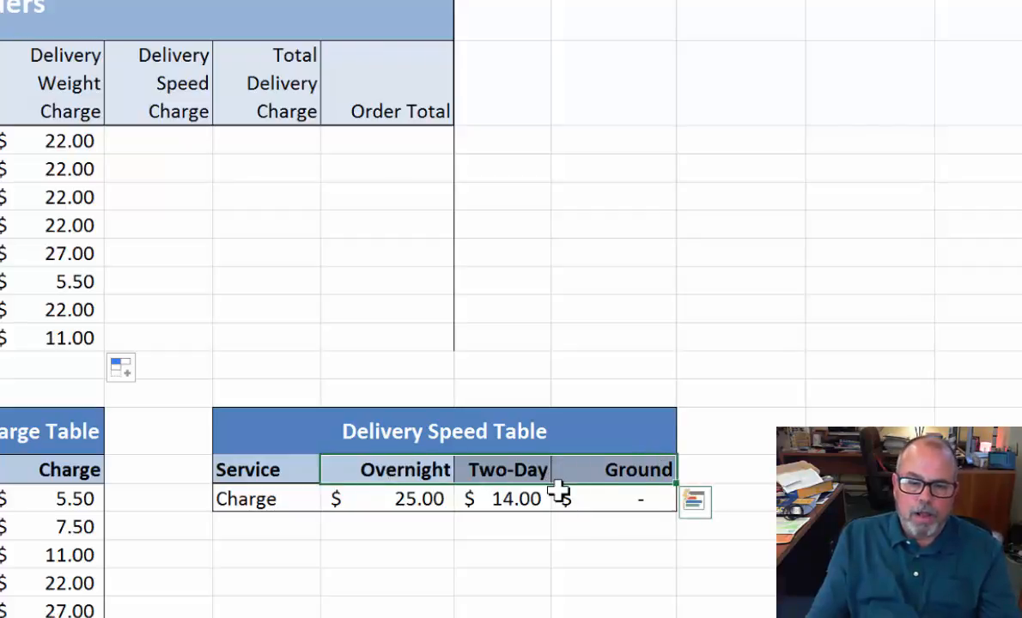
pyautogui.click(521, 470)
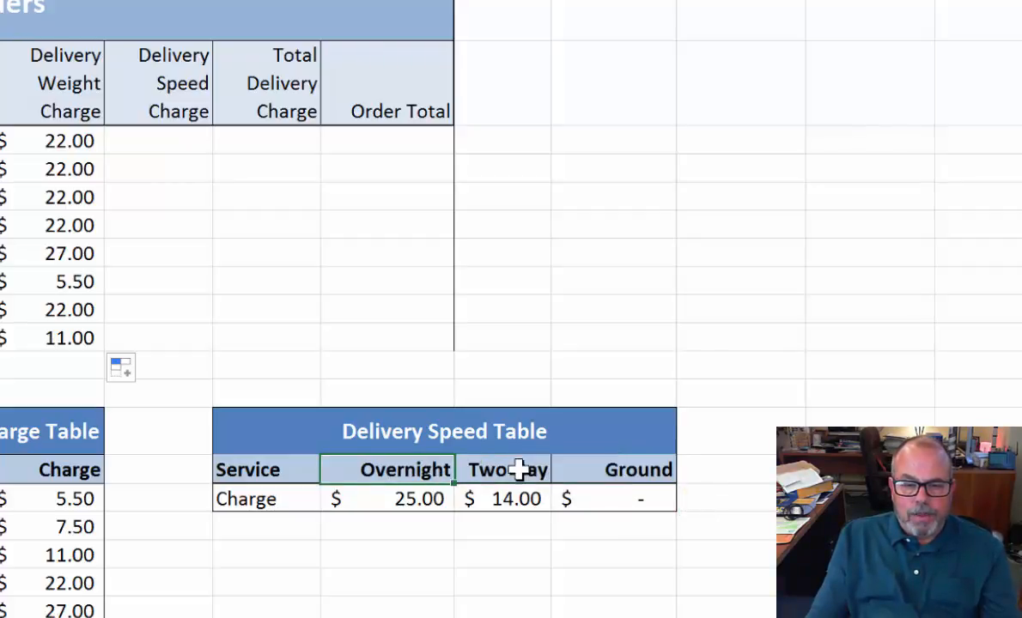
pyautogui.click(629, 468)
pyautogui.click(399, 501)
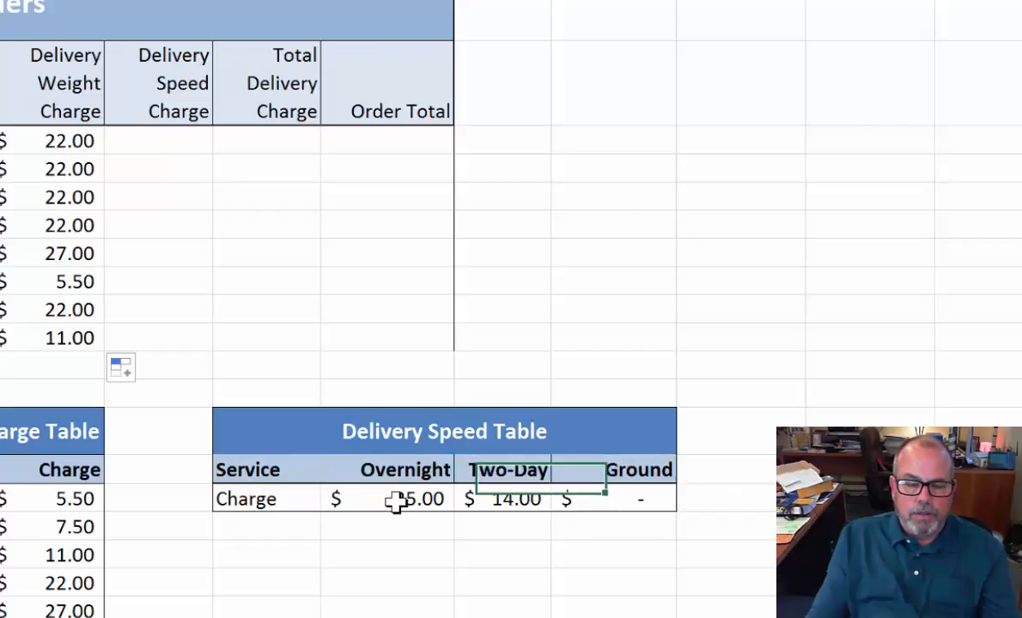
pyautogui.click(496, 503)
# - Enter 0 as the Ground charge in the Delivery Speed Table
pyautogui.click(631, 500)
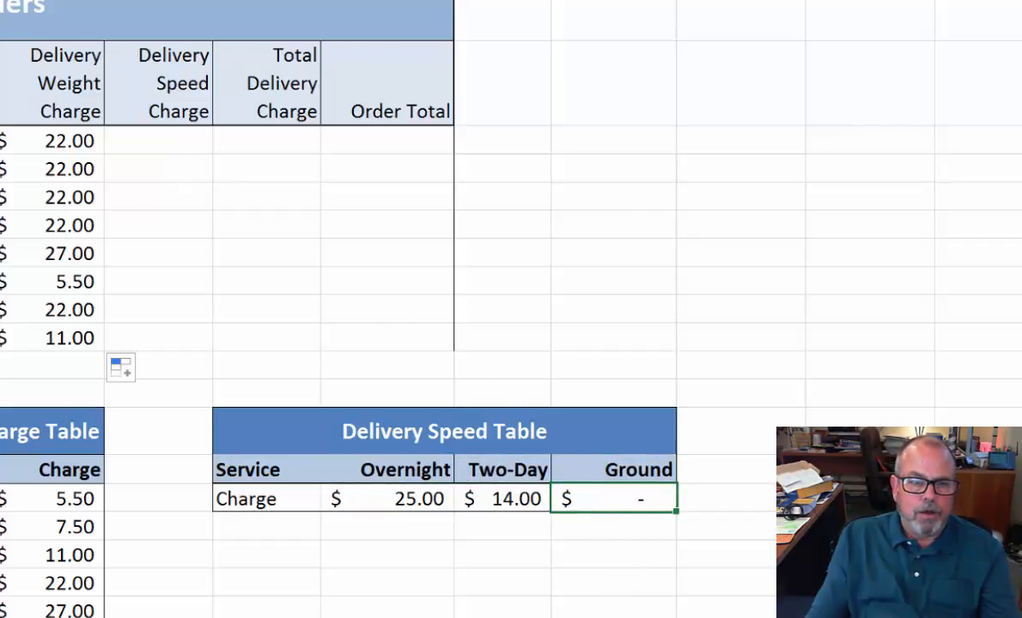
pyautogui.write('0')
pyautogui.click(597, 581)
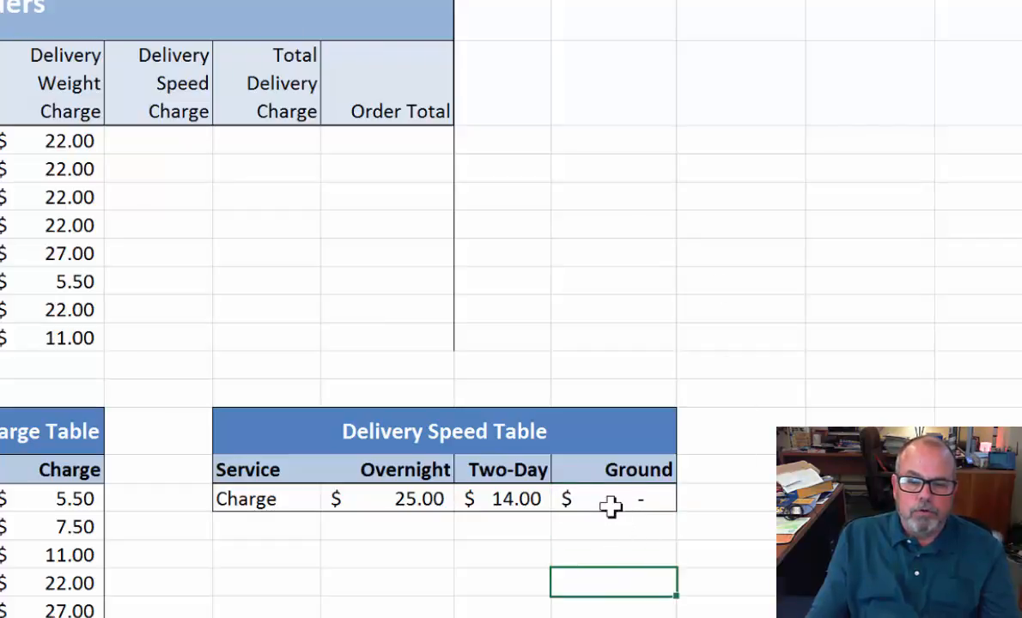
pyautogui.click(611, 507)
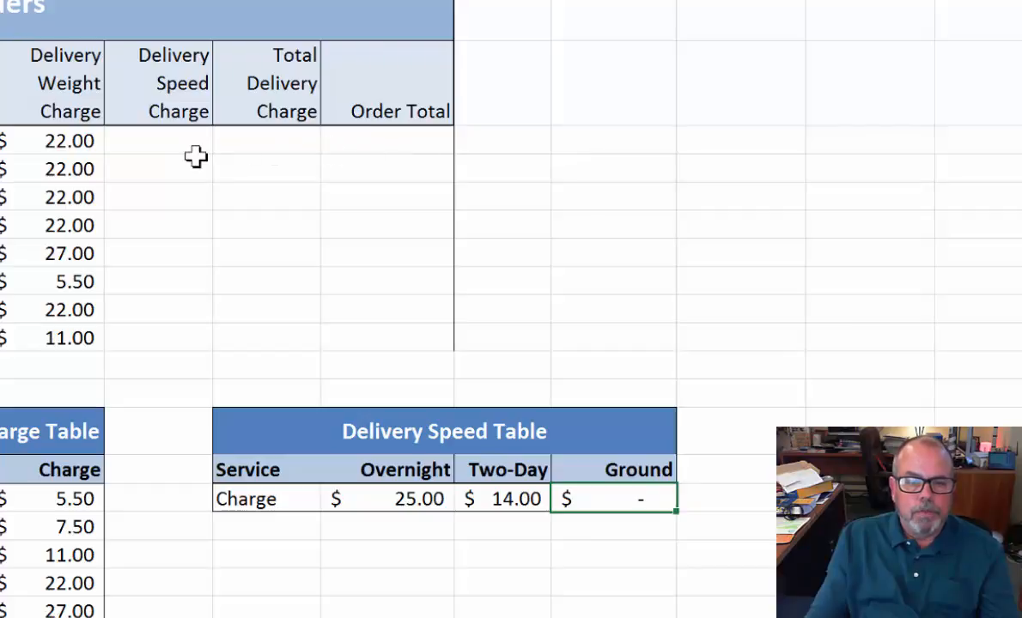
# - Compare the horizontal layout of the Delivery Speed Table with the vertical layout of the Weight Charge Table
pyautogui.click(170, 150)
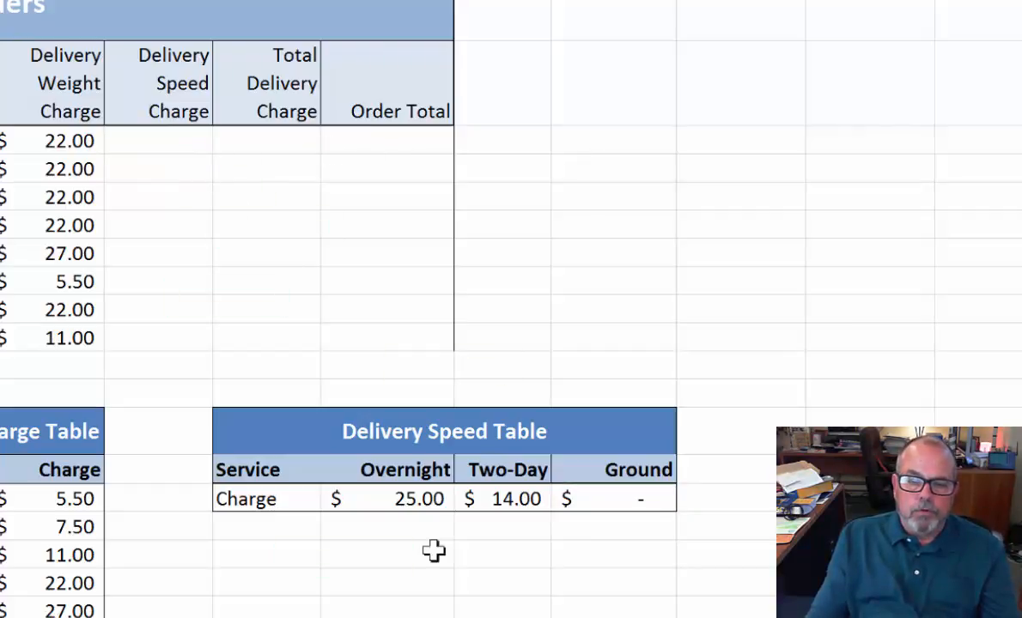
pyautogui.moveTo(369, 475); pyautogui.dragTo(594, 505)
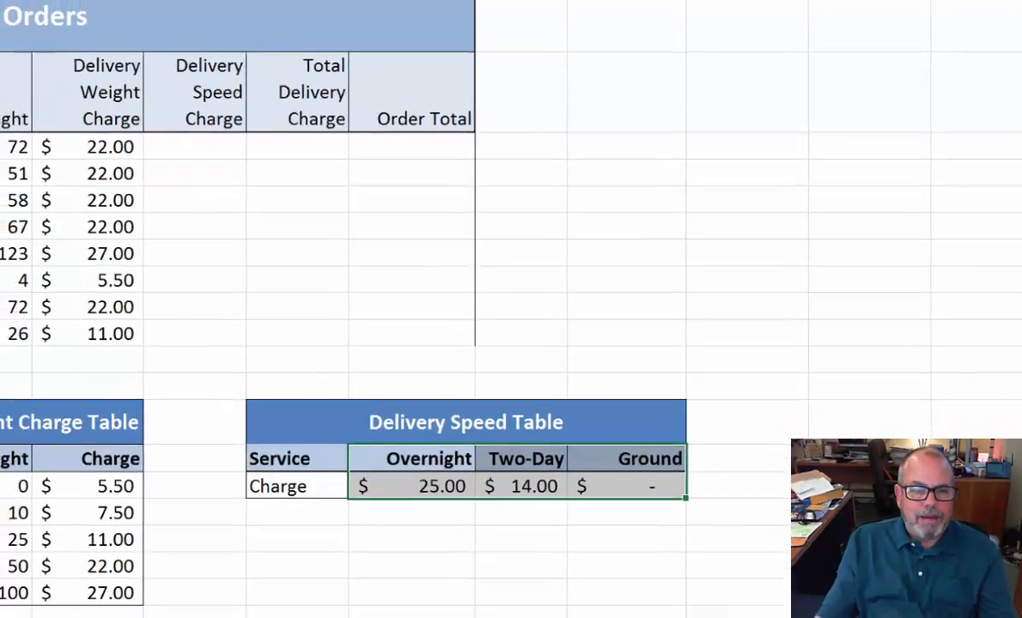
pyautogui.moveTo(368, 418); pyautogui.dragTo(378, 453)
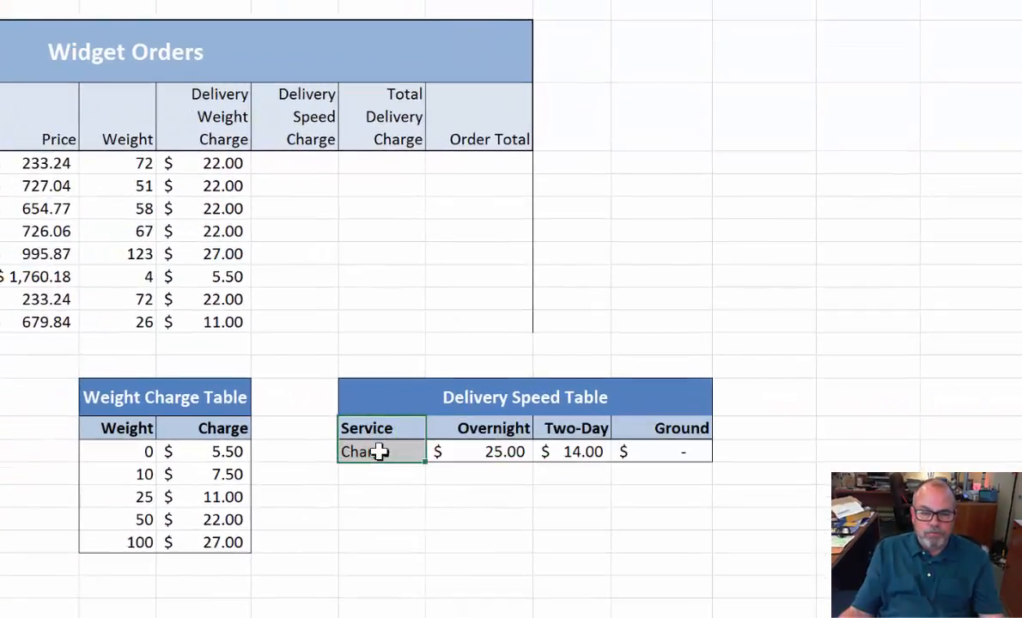
pyautogui.click(397, 490)
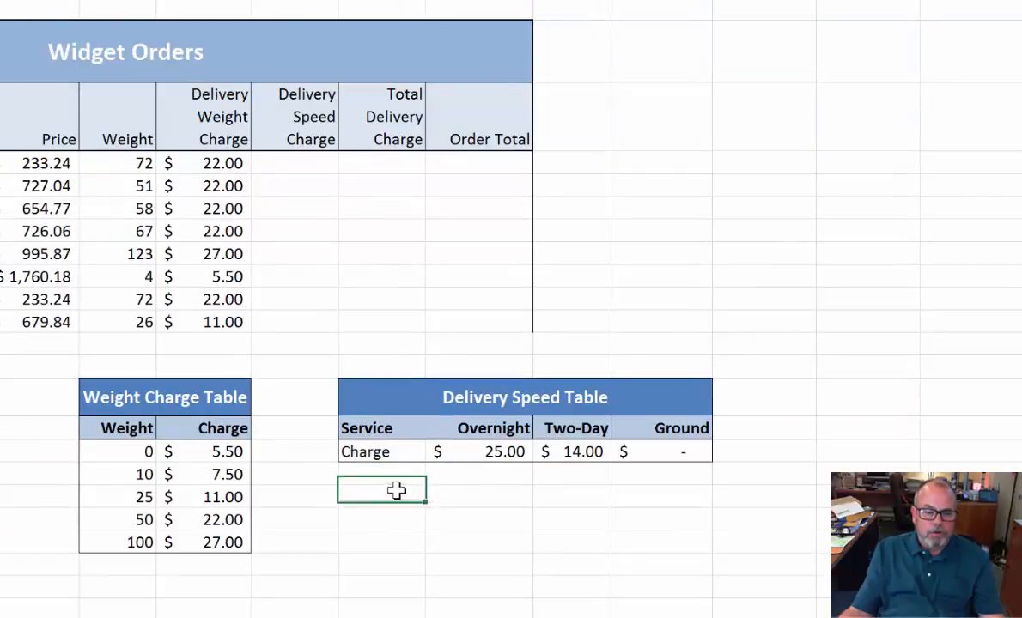
pyautogui.moveTo(137, 426); pyautogui.dragTo(203, 428)
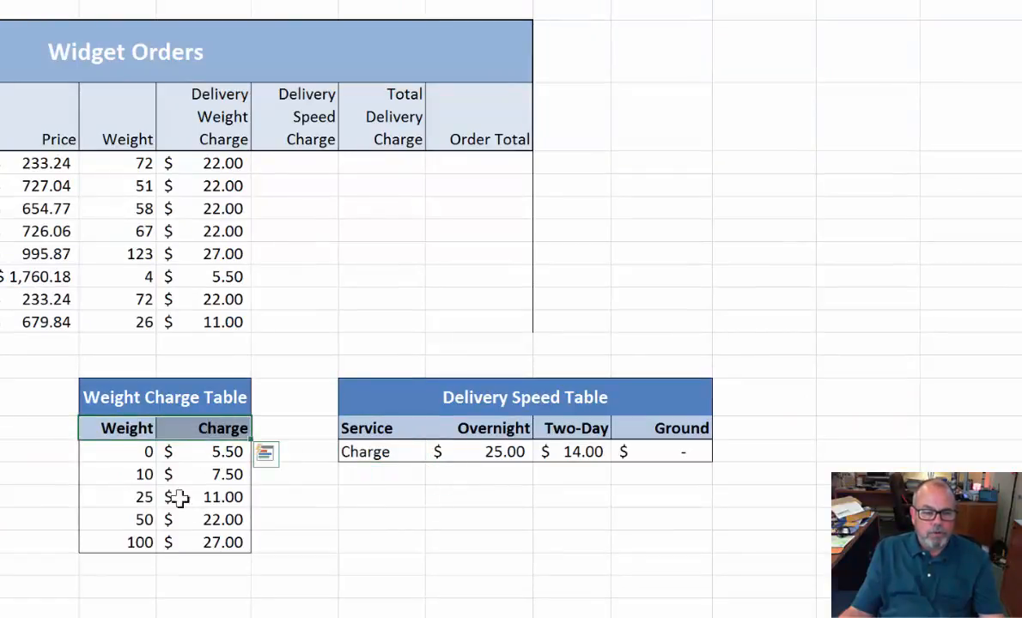
pyautogui.moveTo(113, 452); pyautogui.dragTo(204, 530)
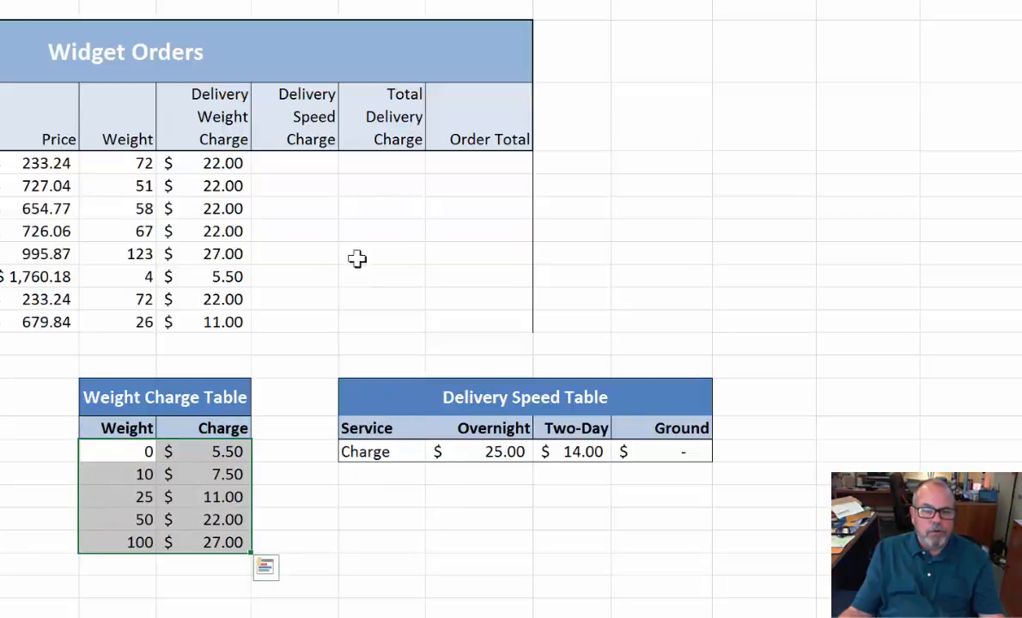
# - Start an HLOOKUP formula in the first order's Delivery Speed Charge cell, using Delivery_Service as the lookup value
pyautogui.click(298, 165)
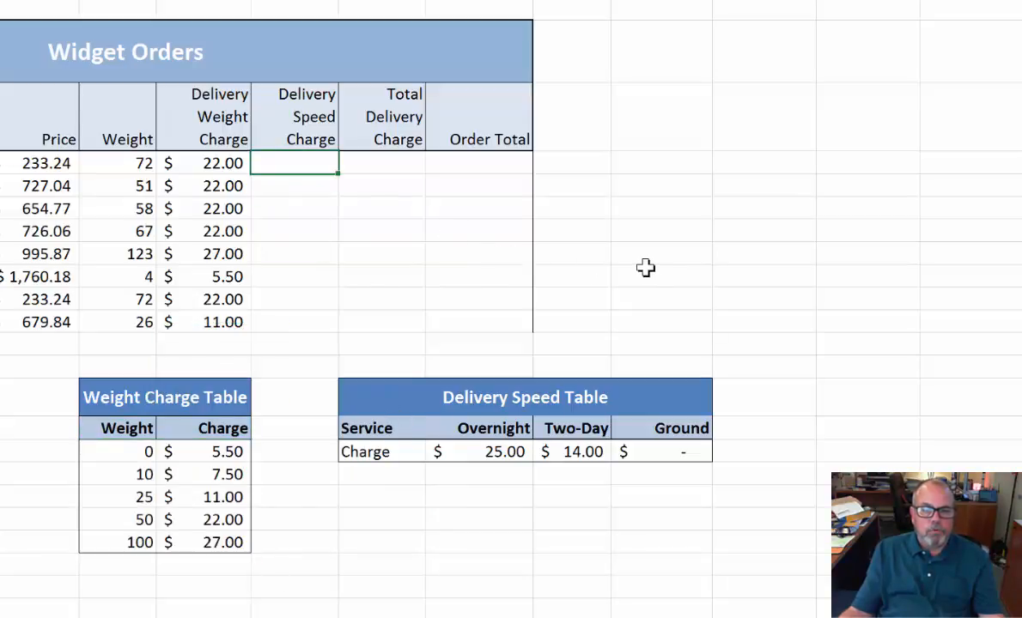
pyautogui.write('=h')
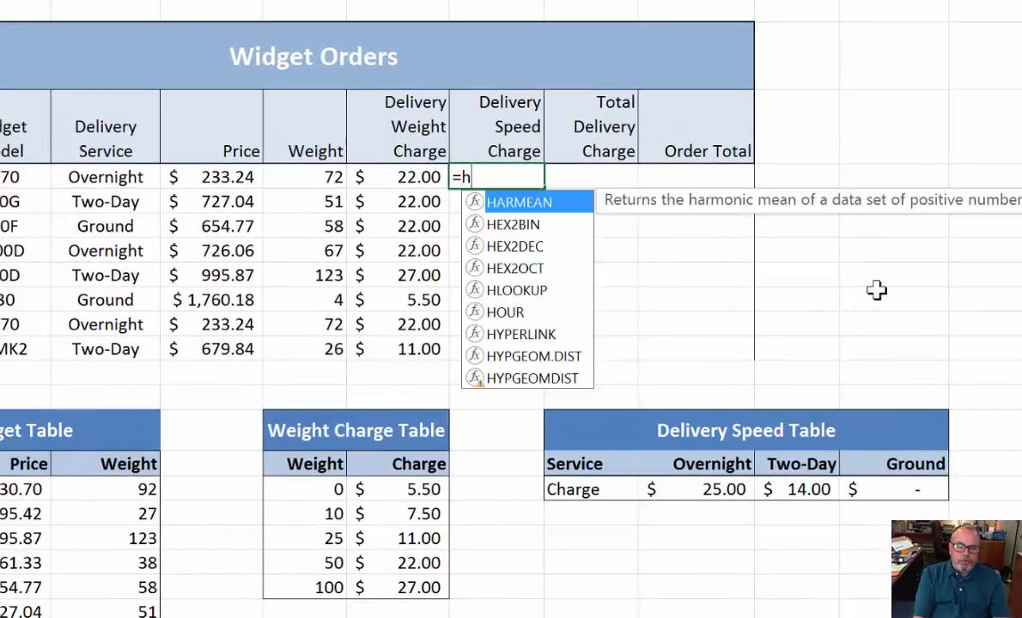
pyautogui.write('l')
pyautogui.press('Tab')
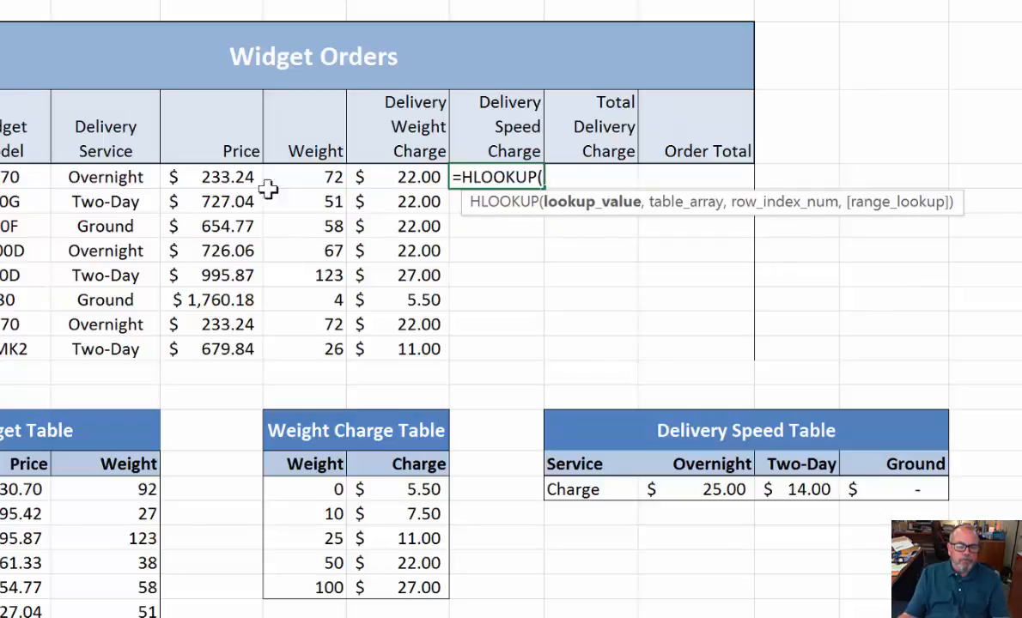
pyautogui.write('de')
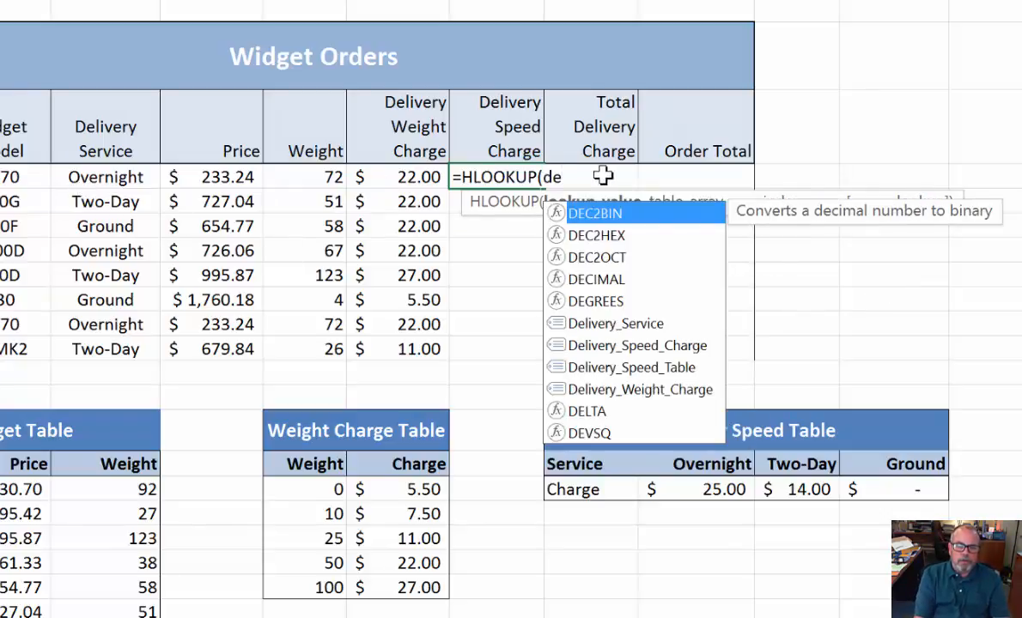
pyautogui.write('l')
pyautogui.press('Tab')
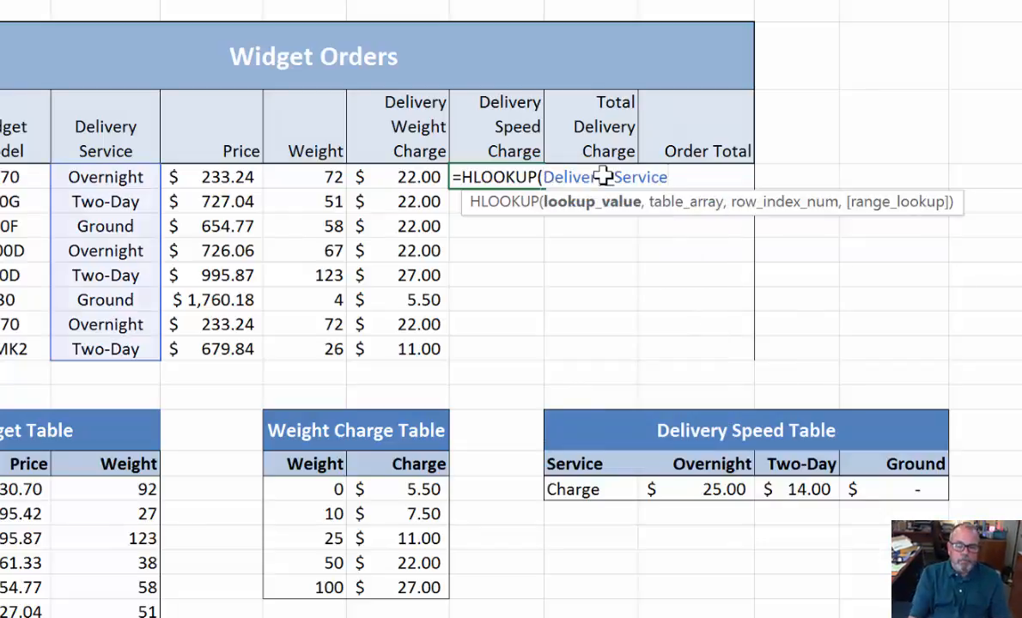
# - Add the named range Delivery_Speed_Table as the HLOOKUP formula's table array
pyautogui.write(',')
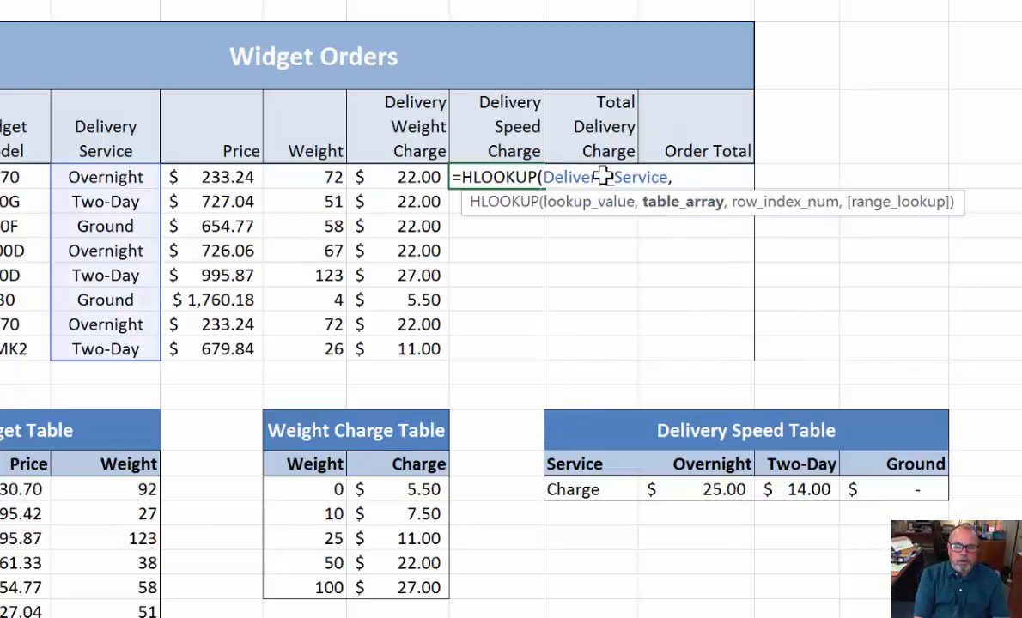
pyautogui.write('de')
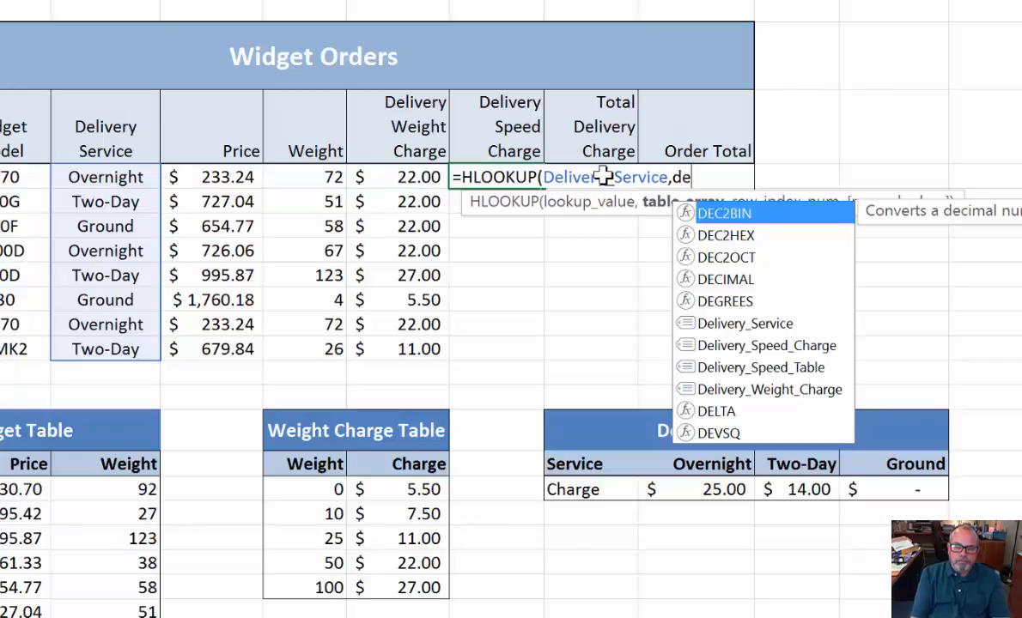
pyautogui.press('Down')
pyautogui.press('Down')
pyautogui.press('Down')
pyautogui.press('Down')
pyautogui.press('Down')
pyautogui.press('Down')
pyautogui.press('Down')
pyautogui.press('Tab')
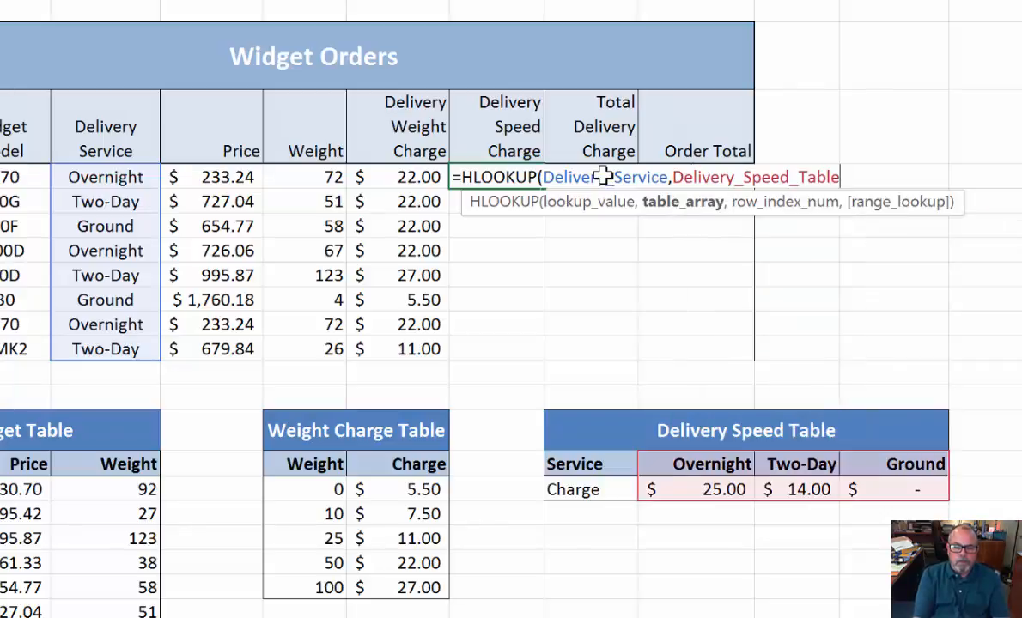
# - Complete the HLOOKUP formula with row index 2 and FALSE for an exact match, and enter it
pyautogui.write(',')
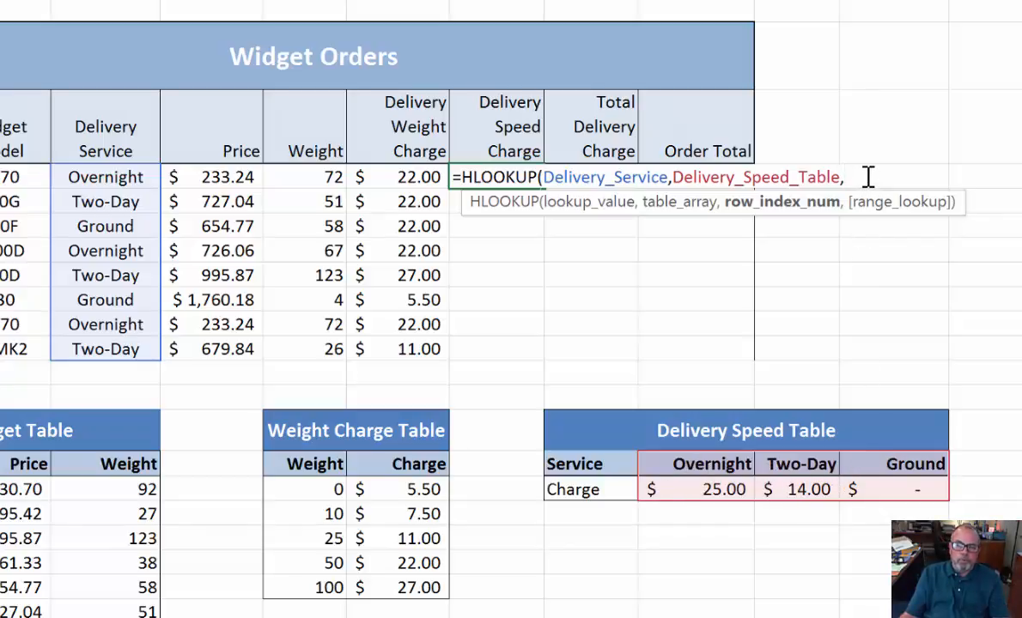
pyautogui.write(',')
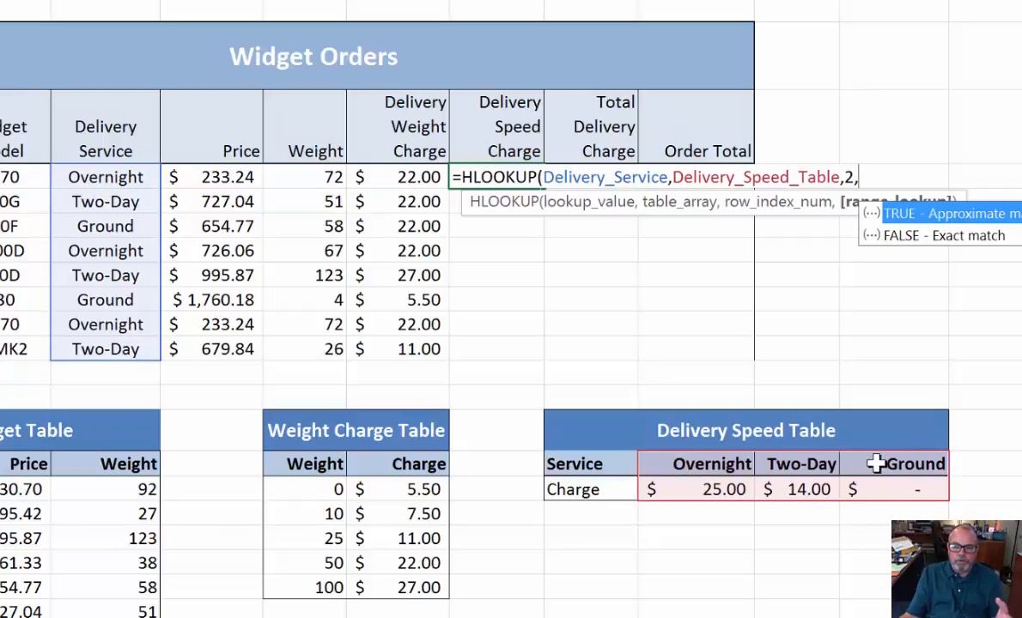
pyautogui.click(968, 243)
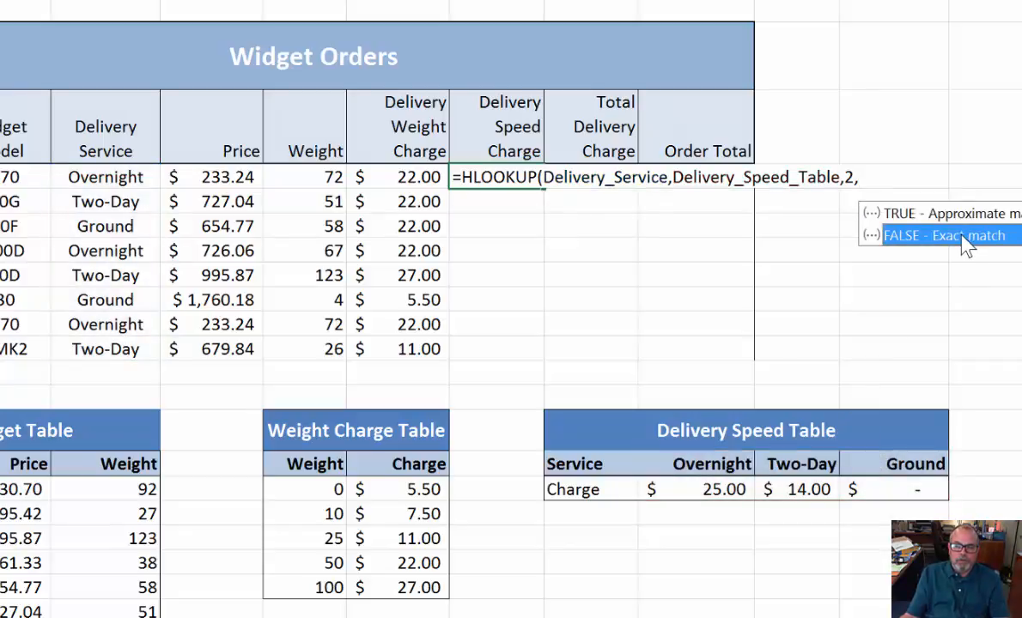
pyautogui.doubleClick(961, 238)
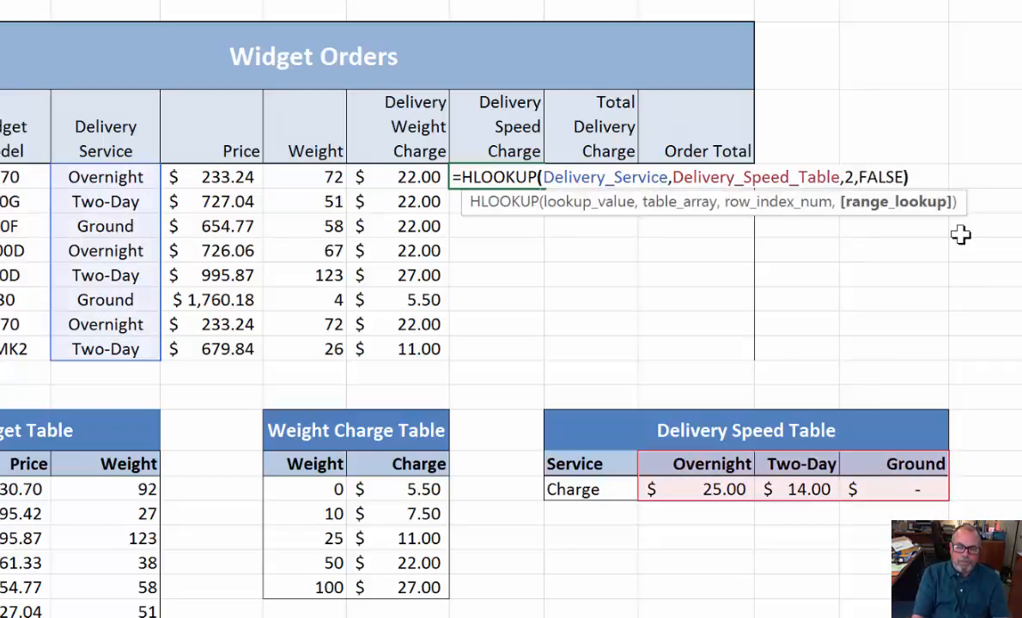
pyautogui.press('Return')
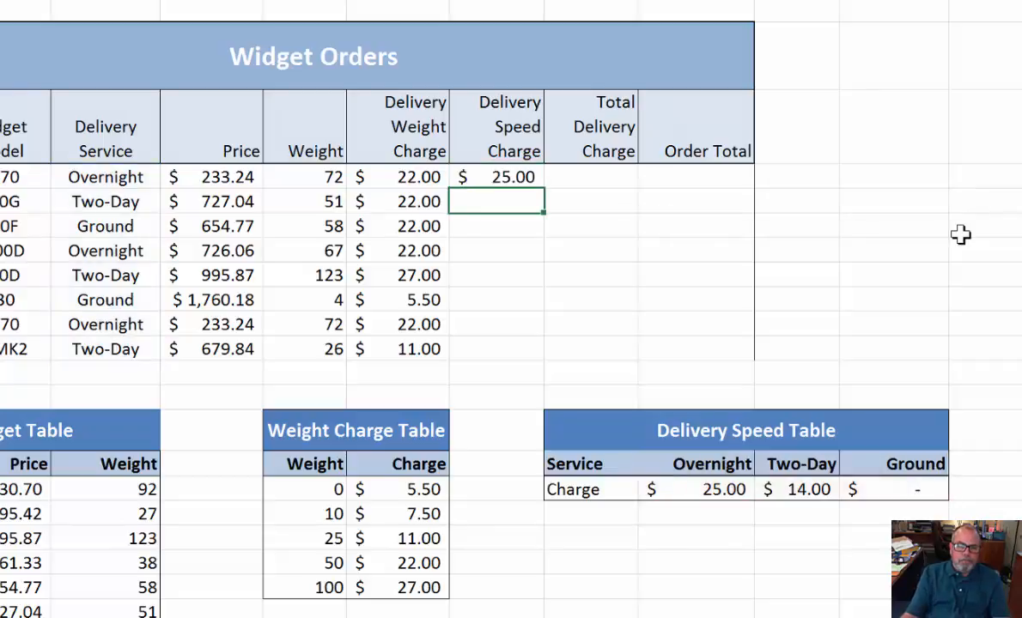
# - Check the first order's speed charge against the Delivery Speed Table and copy its formula down the Delivery Speed Charge column
pyautogui.click(494, 178)
pyautogui.click(172, 171)
pyautogui.click(101, 172)
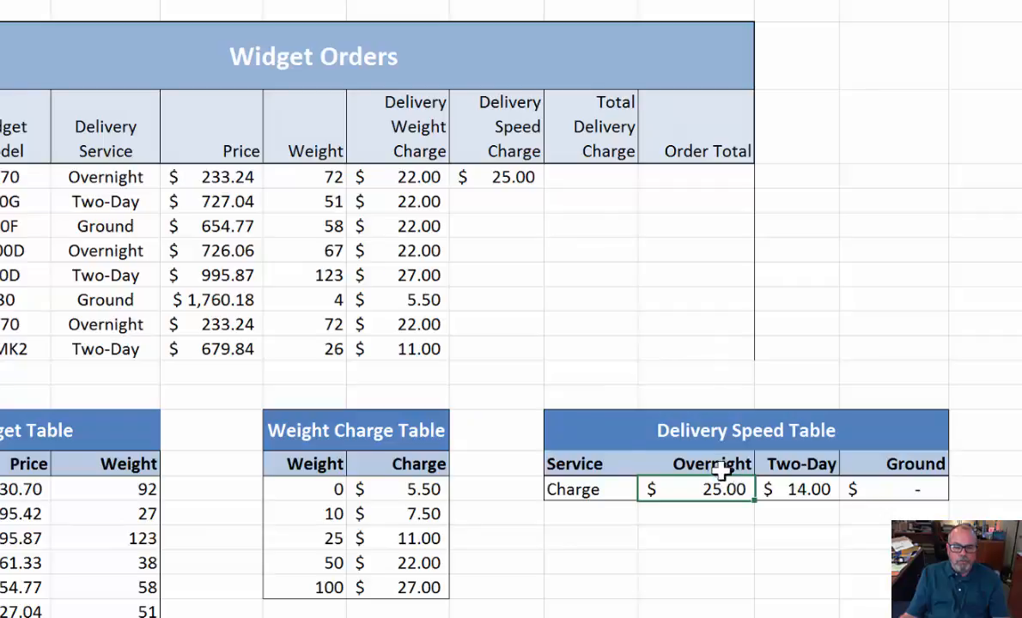
pyautogui.moveTo(720, 470); pyautogui.dragTo(723, 486)
pyautogui.click(498, 176)
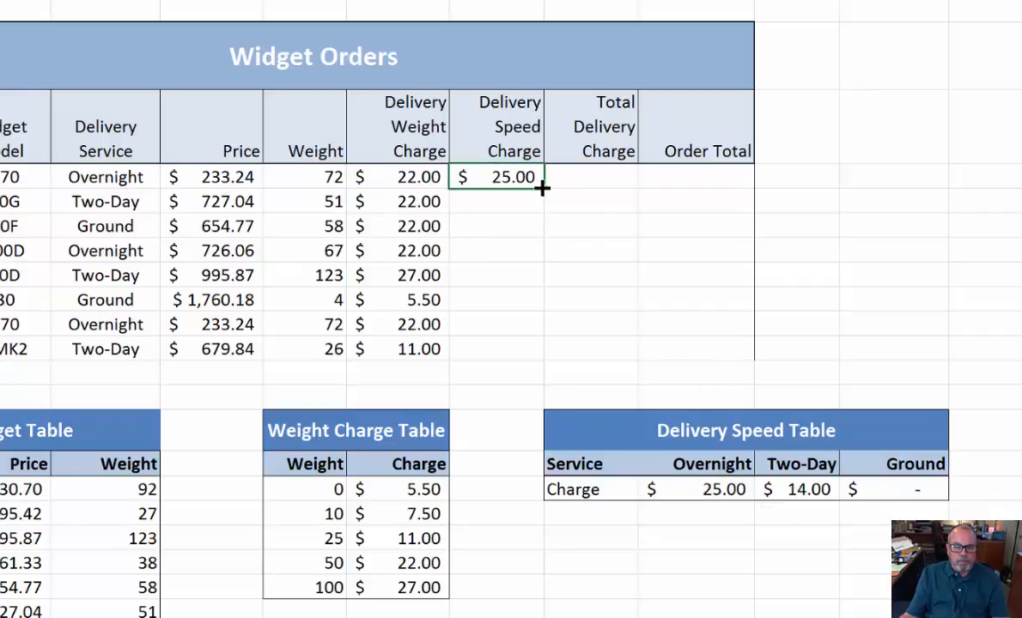
pyautogui.doubleClick(543, 187)
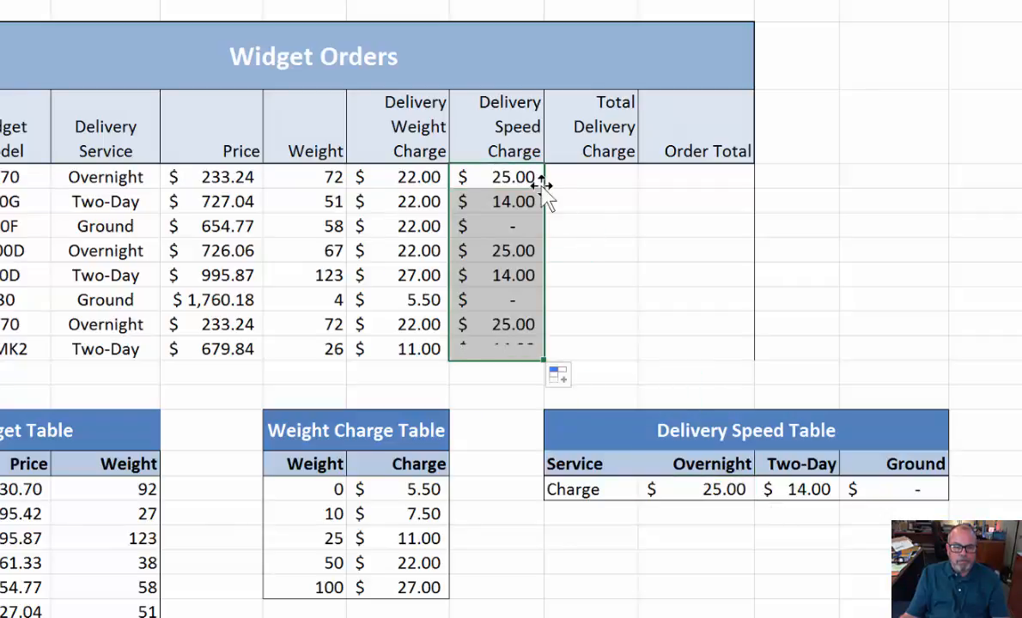
# - Compare the filled speed charges of the Ground and Two-Day orders with their delivery services and the Delivery Speed Table
pyautogui.click(515, 299)
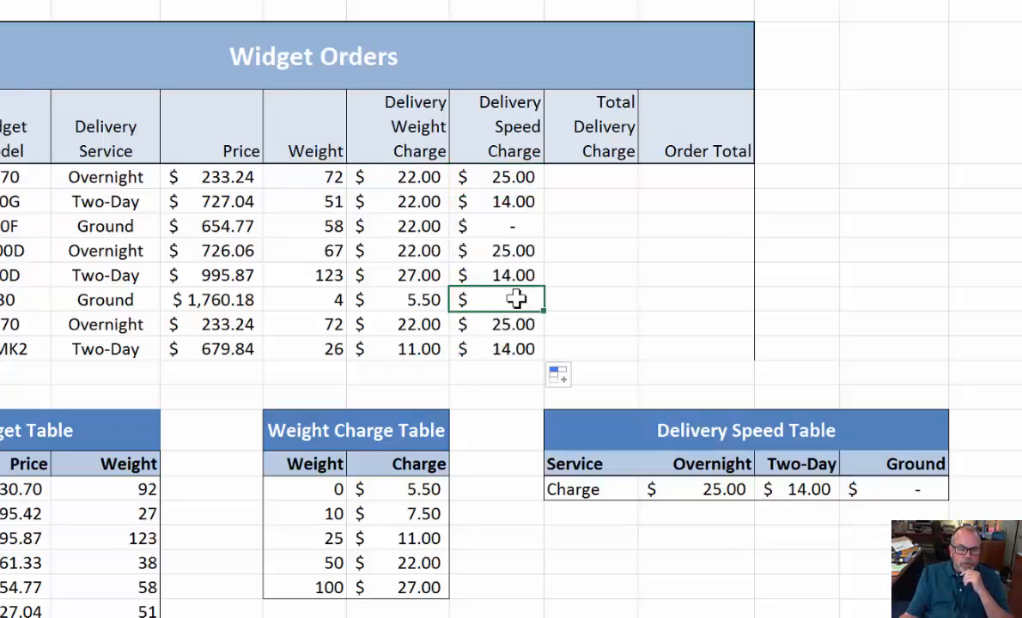
pyautogui.click(511, 223)
pyautogui.click(126, 220)
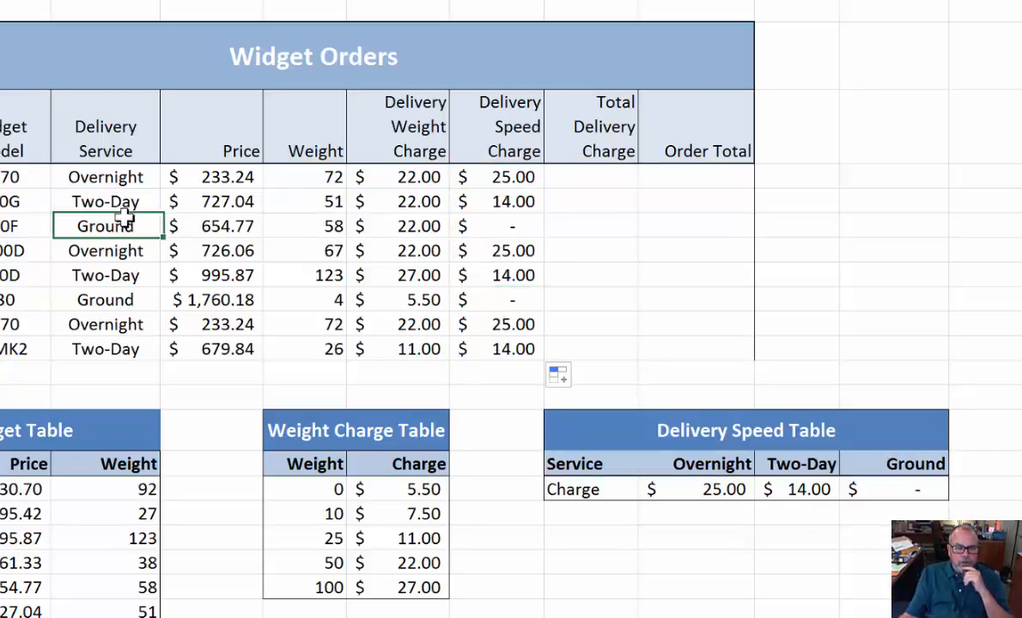
pyautogui.click(459, 225)
pyautogui.click(908, 486)
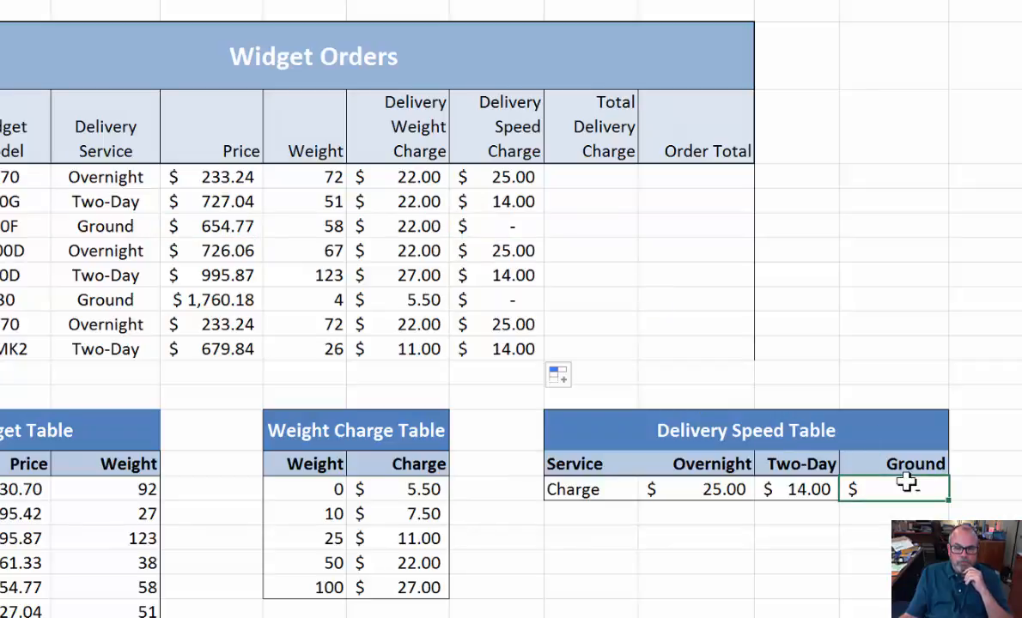
pyautogui.click(116, 199)
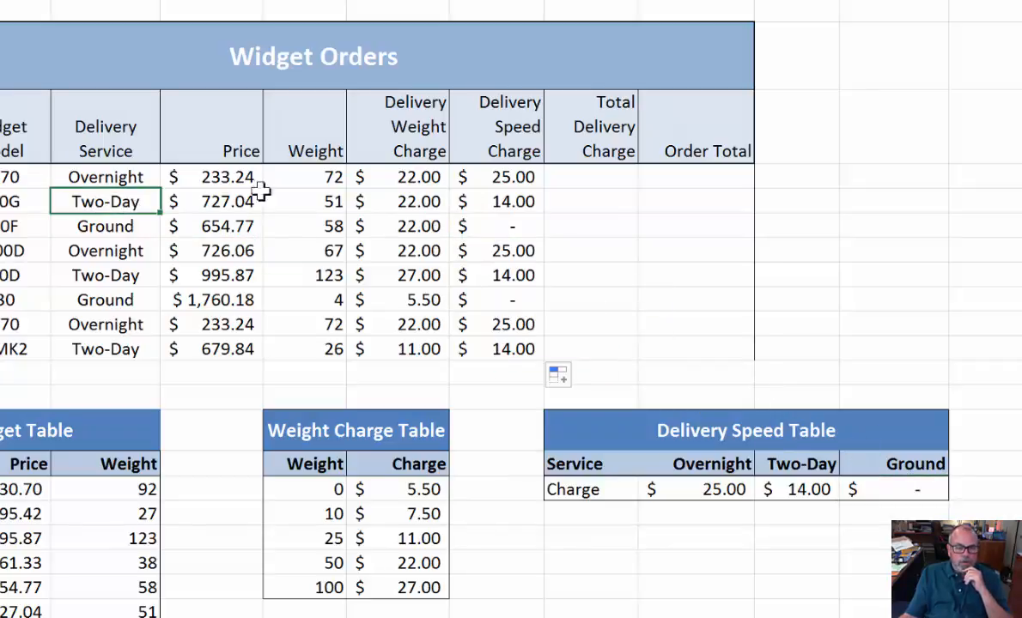
pyautogui.click(260, 194)
pyautogui.click(513, 201)
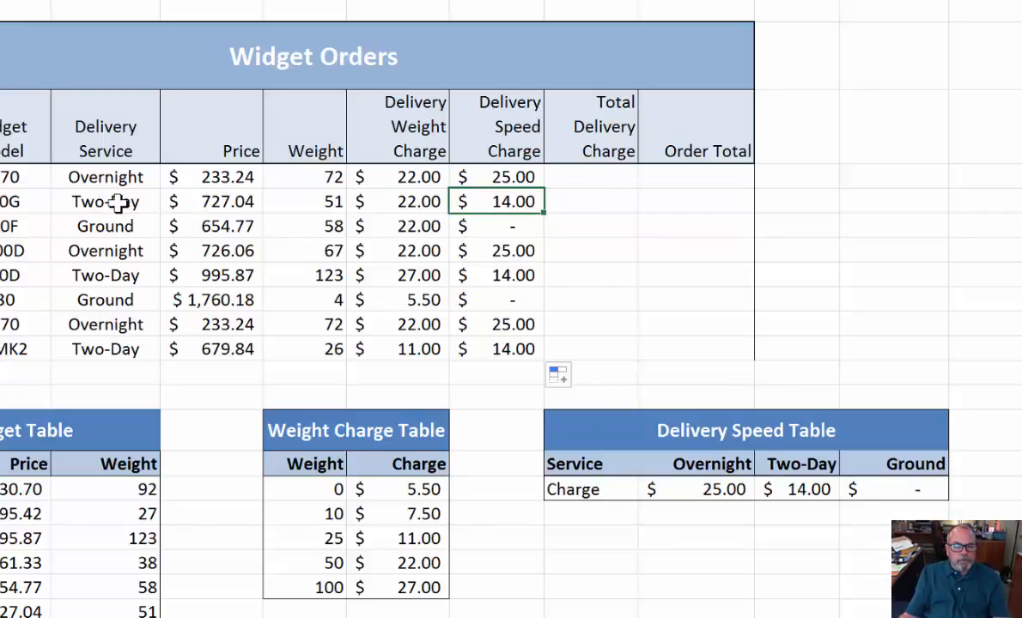
# - Misspell the fourth order's delivery service as Overnightx and compare its speed charge with the Delivery Speed Table's Overnight heading
pyautogui.click(107, 275)
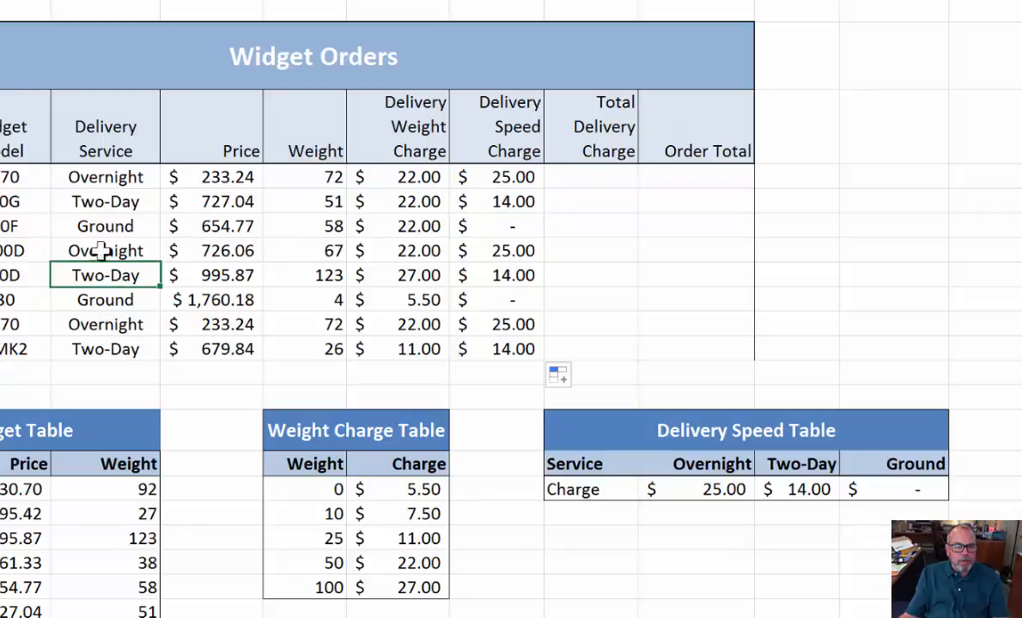
pyautogui.click(103, 251)
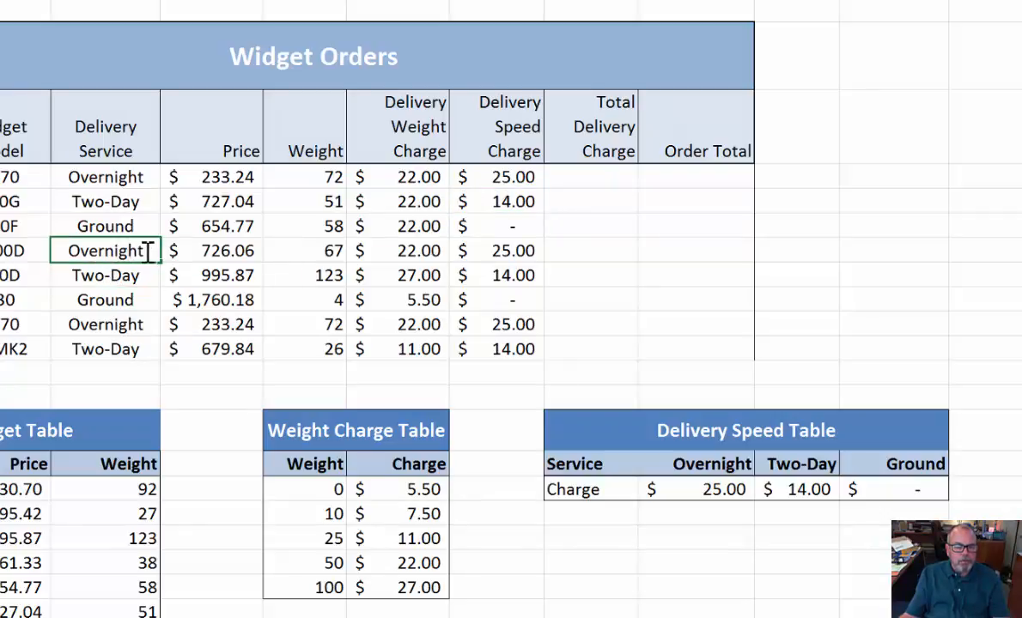
pyautogui.write('x')
pyautogui.click(127, 324)
pyautogui.click(495, 249)
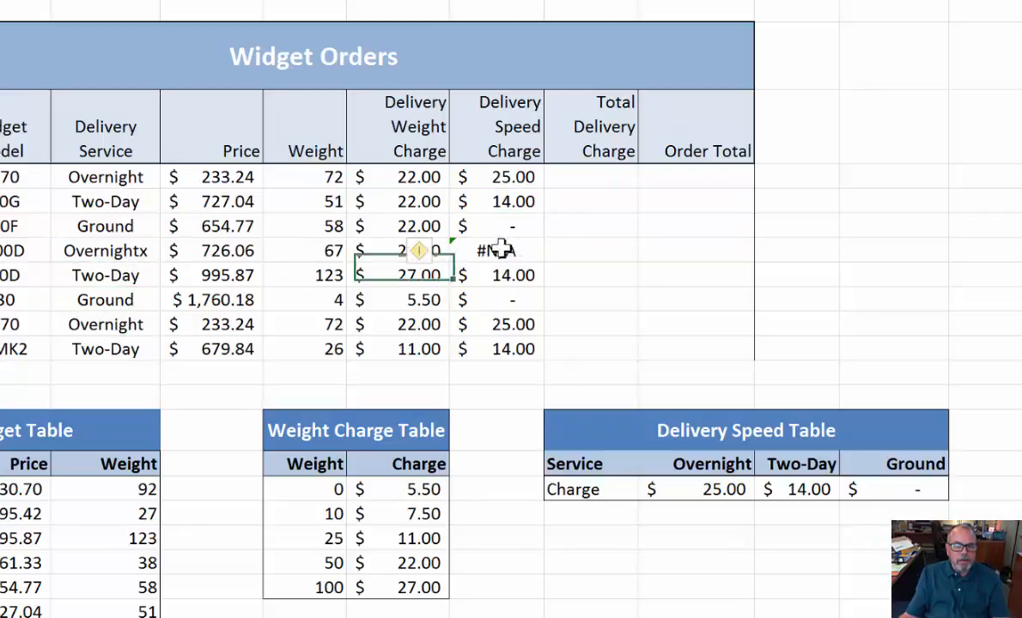
pyautogui.click(81, 248)
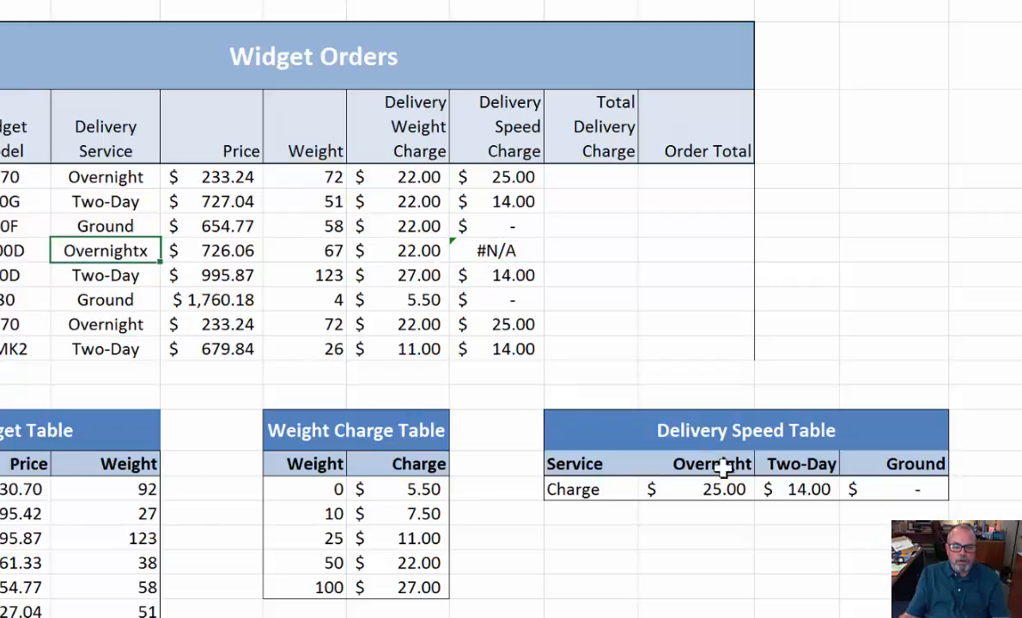
pyautogui.click(715, 465)
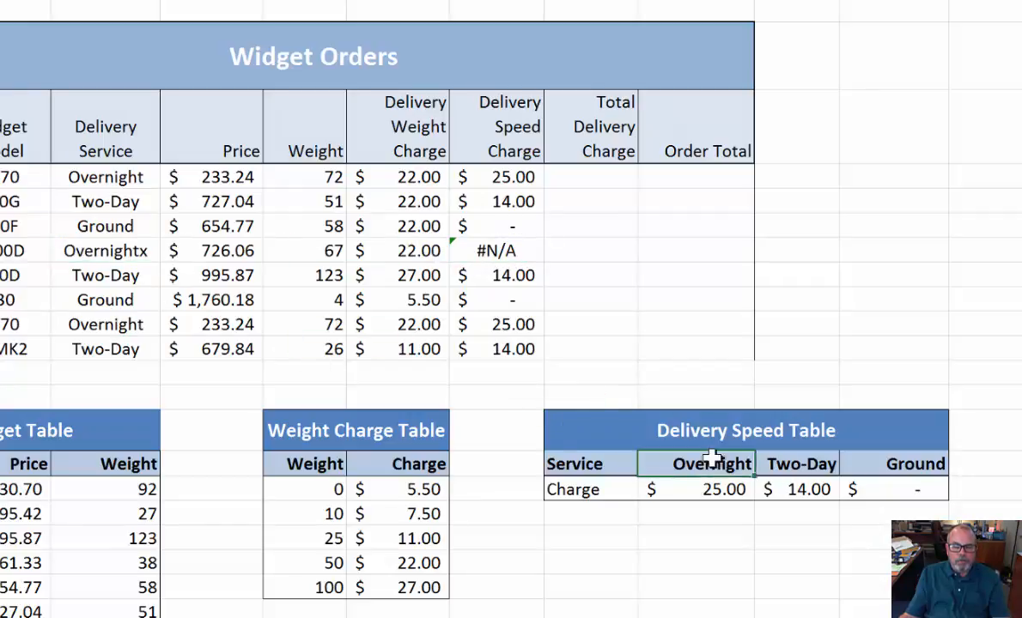
# - Correct the fourth order's delivery service back to Overnight
pyautogui.click(144, 248)
pyautogui.press('BackSpace')
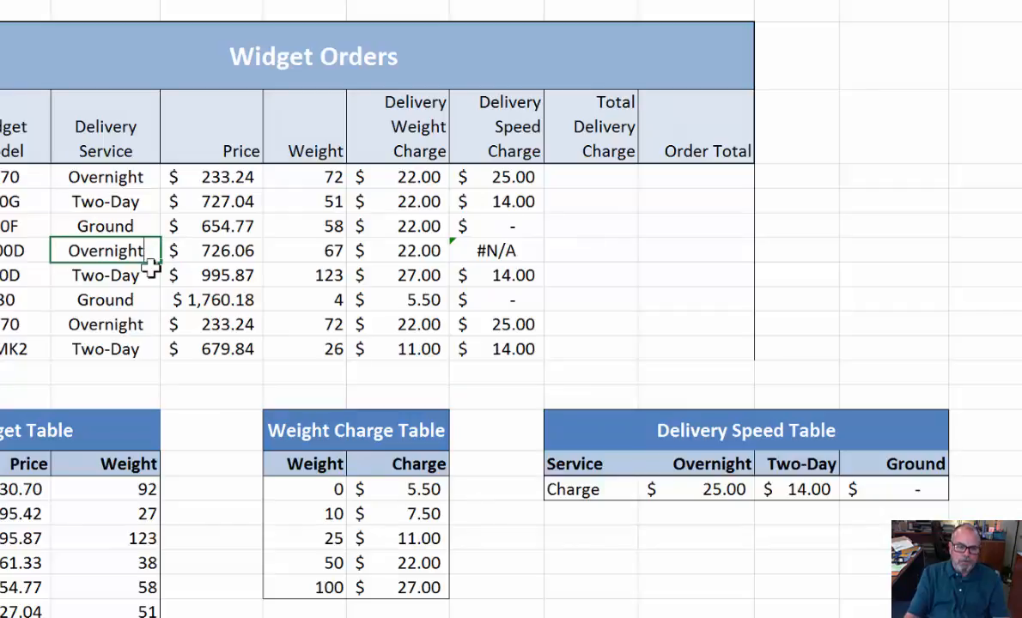
pyautogui.press('Return')
# - Misspell the Ground heading in the Delivery Speed Table as Grxound and check the speed charges of the Ground orders
pyautogui.click(908, 464)
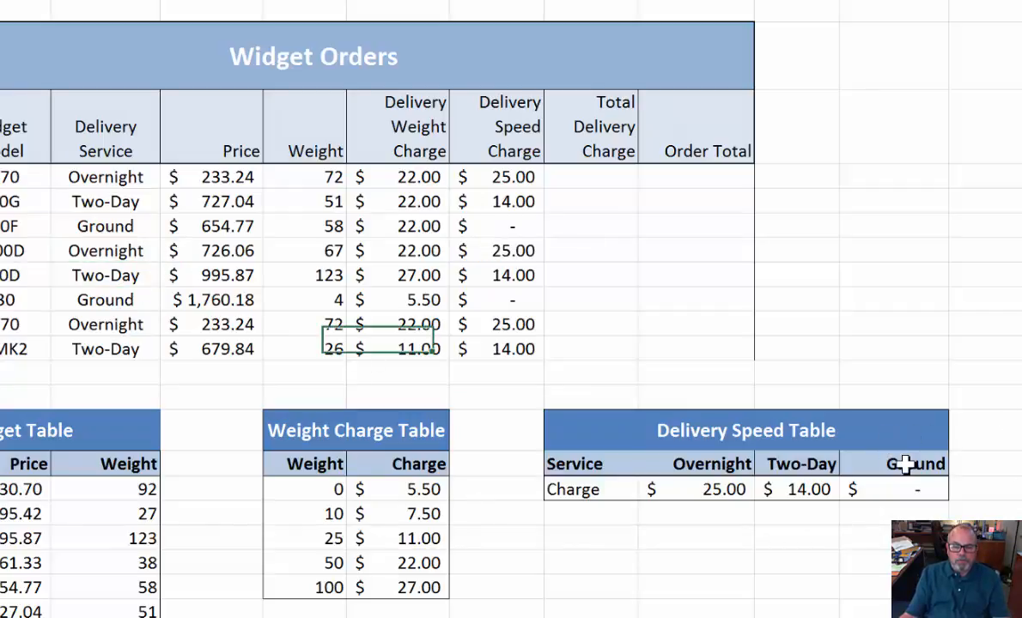
pyautogui.write('x')
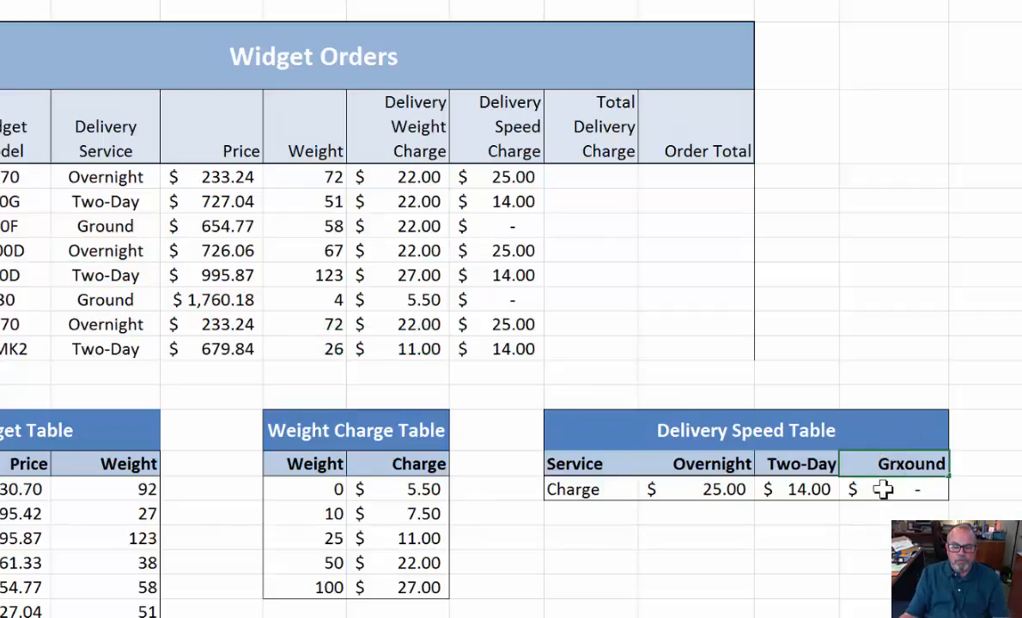
pyautogui.press('Return')
pyautogui.click(475, 223)
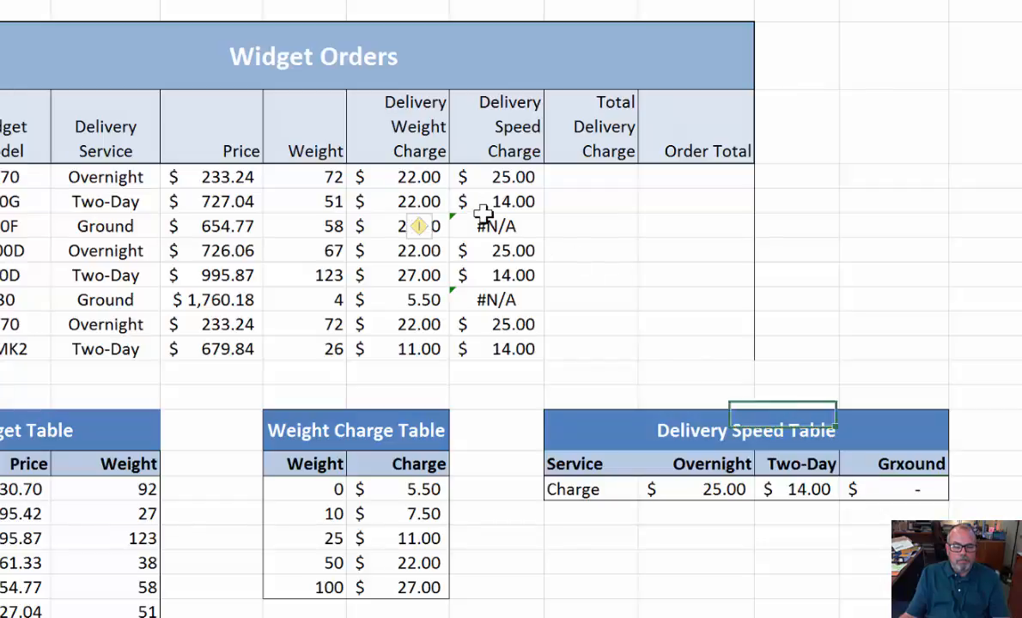
pyautogui.click(514, 297)
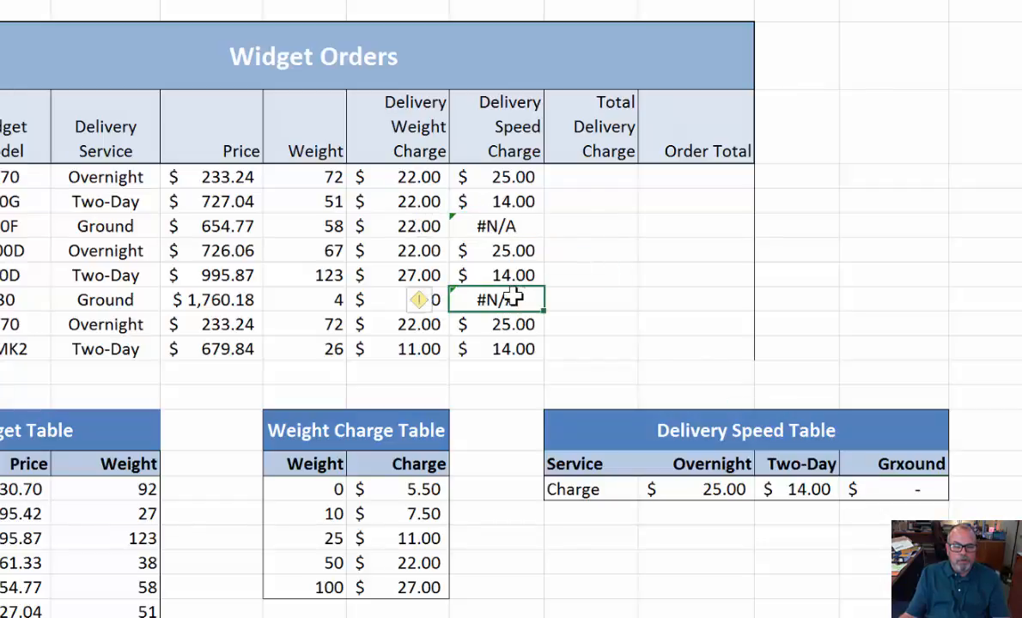
# - Correct the misspelled heading in the Delivery Speed Table back to Ground
pyautogui.click(900, 464)
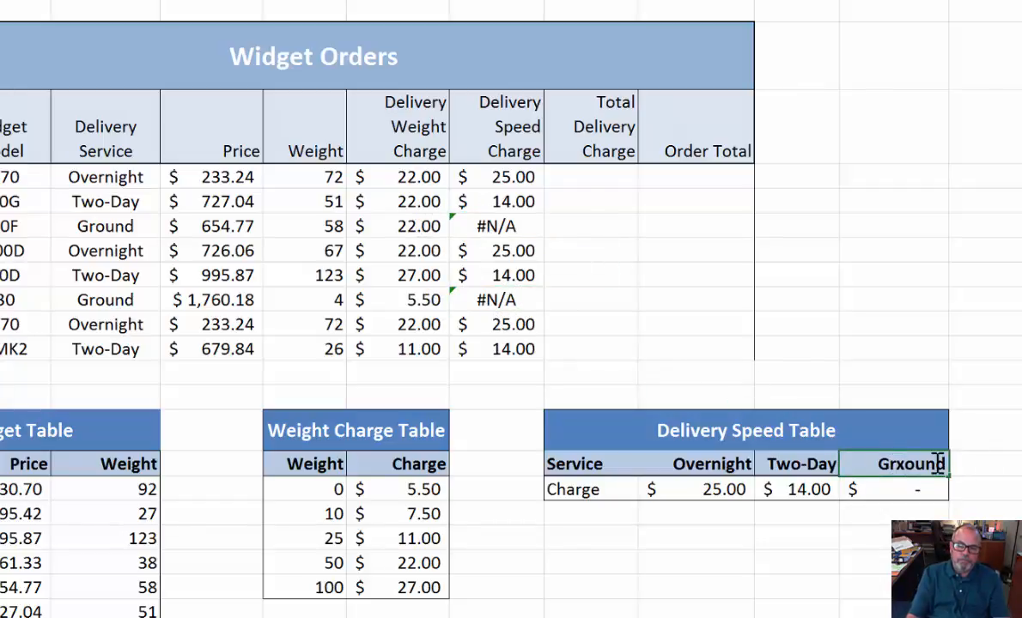
pyautogui.press('BackSpace')
# - Start the first order's Total Delivery Charge formula with the named range Delivery_Weight_Charge and a plus sign
pyautogui.click(585, 177)
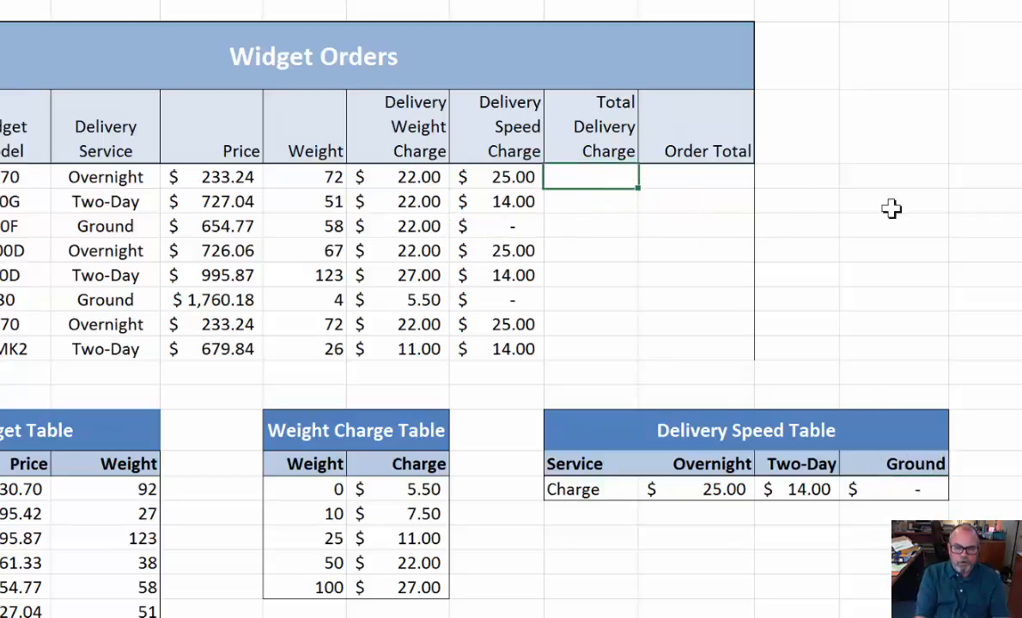
pyautogui.write('=de')
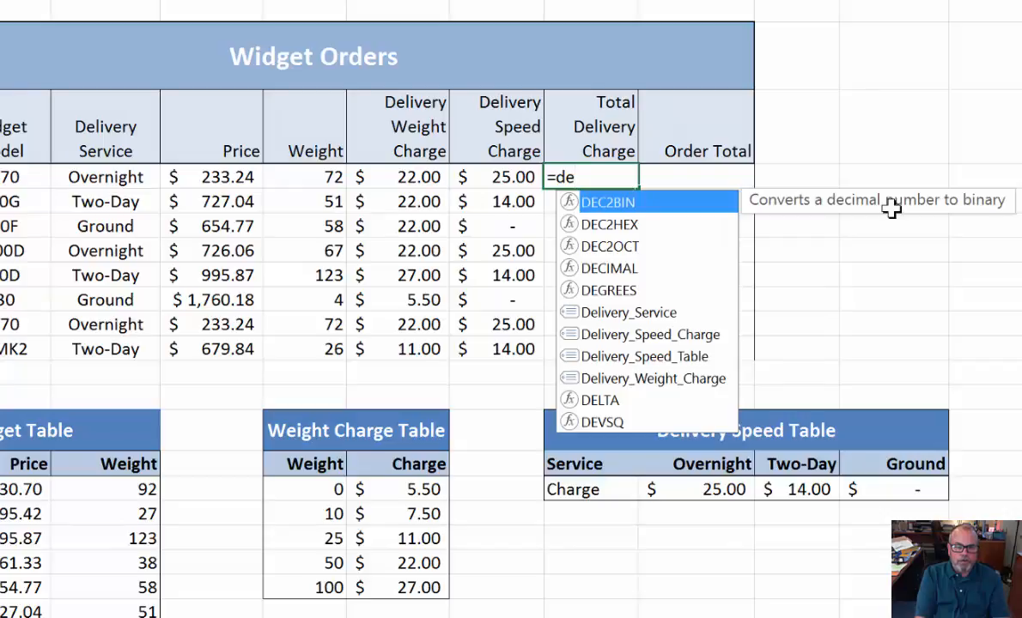
pyautogui.press('Down')
pyautogui.press('Down')
pyautogui.press('Down')
pyautogui.press('Down')
pyautogui.press('Down')
pyautogui.press('Down')
pyautogui.press('Down')
pyautogui.press('Down')
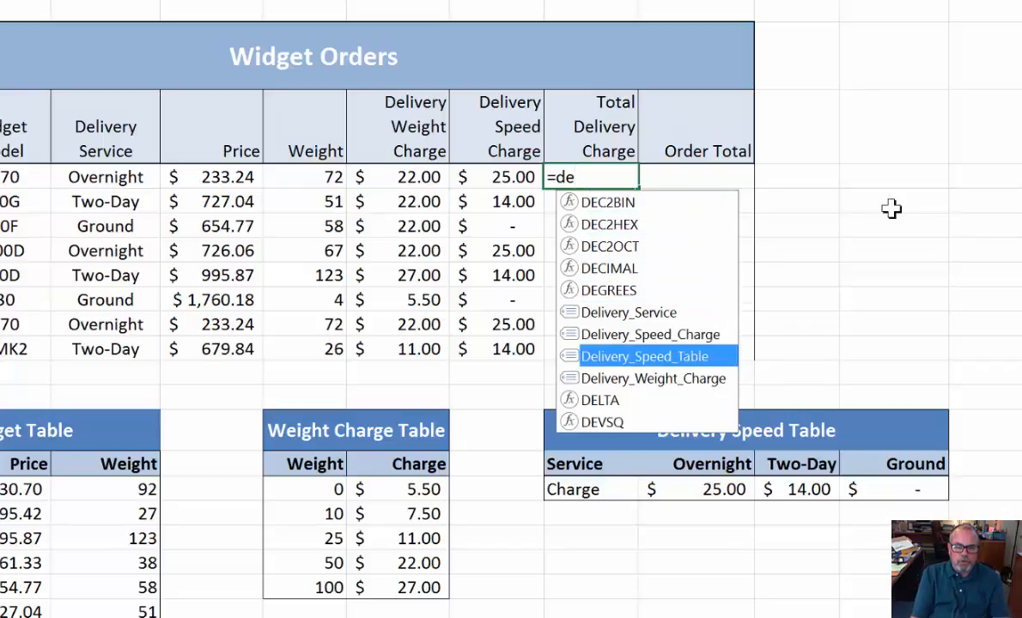
pyautogui.press('Tab')
pyautogui.write('+')
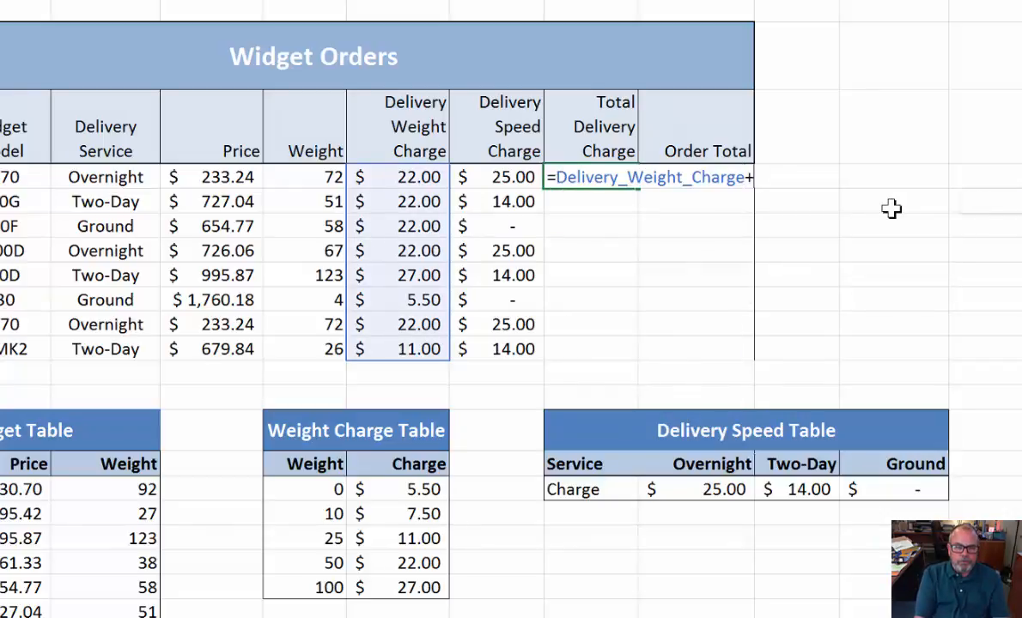
# - Add the named range Delivery_Speed_Charge to the Total Delivery Charge formula and enter it
pyautogui.write('del')
pyautogui.press('Down')
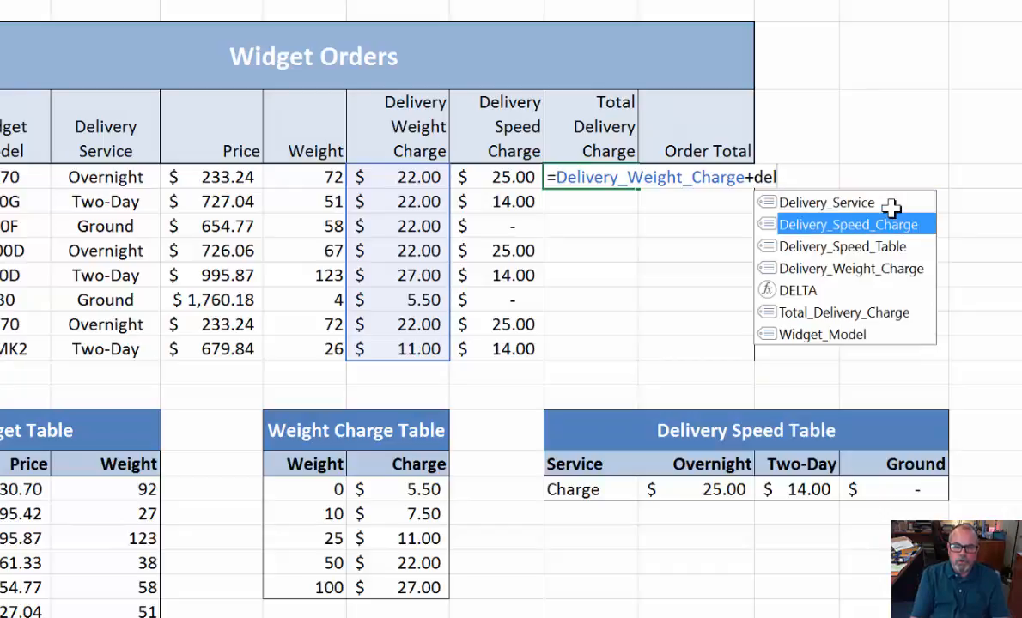
pyautogui.press('Tab')
pyautogui.press('Return')
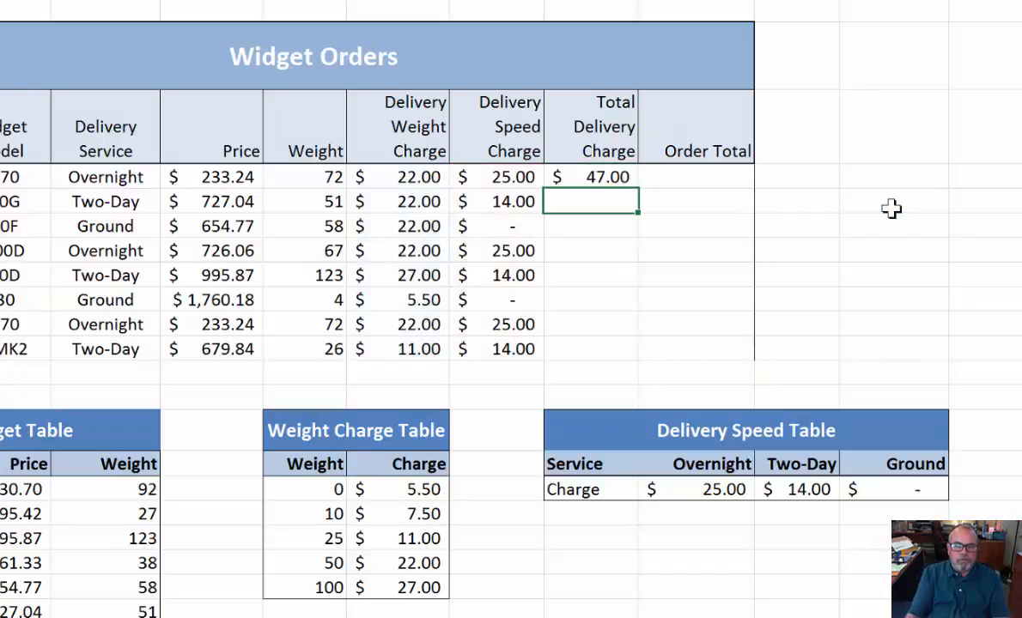
# - Enter the first order's Order Total as the sum of the named ranges Price and Total_Delivery_Charge
pyautogui.click(678, 180)
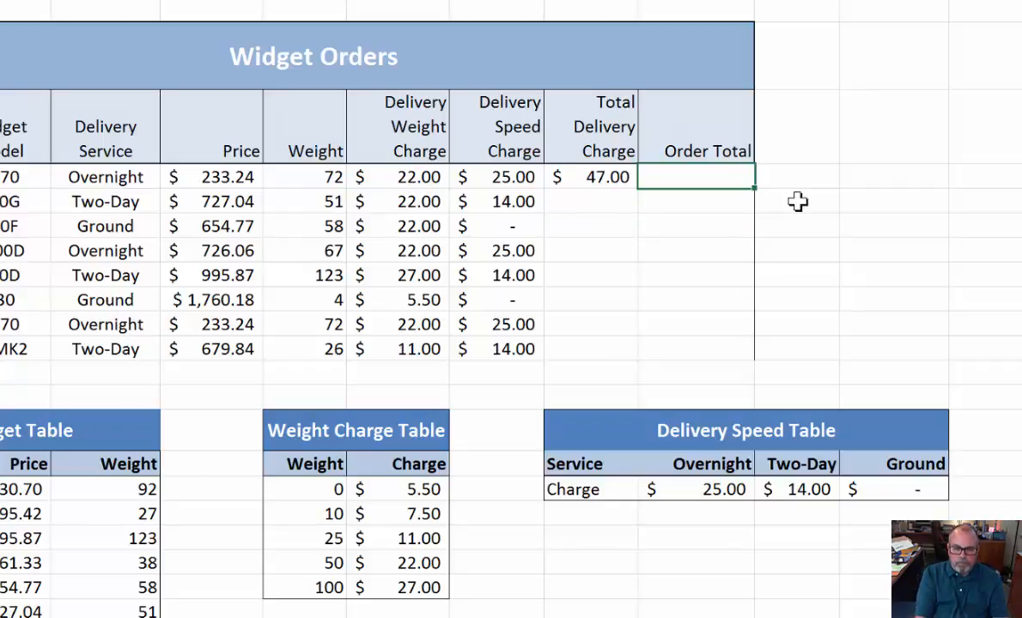
pyautogui.write('=pric')
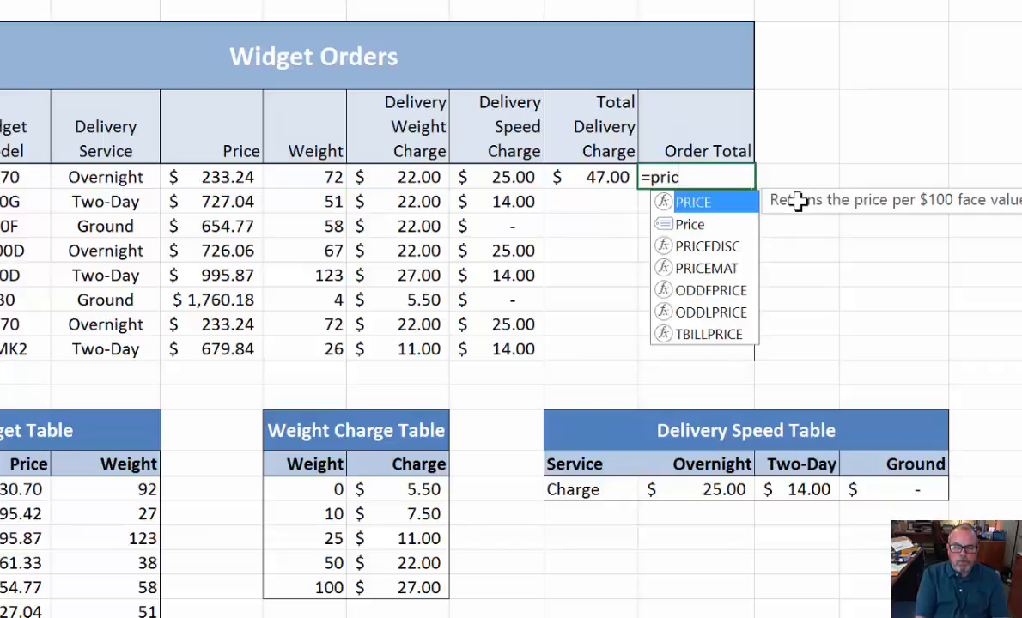
pyautogui.press('Tab')
pyautogui.write('+to')
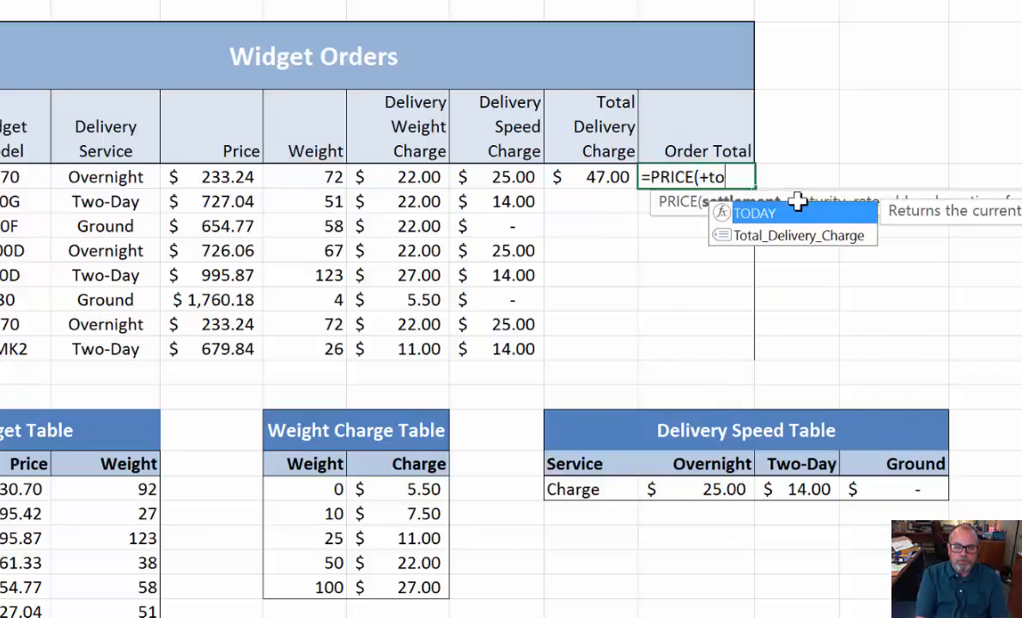
pyautogui.press('Down')
pyautogui.press('Tab')
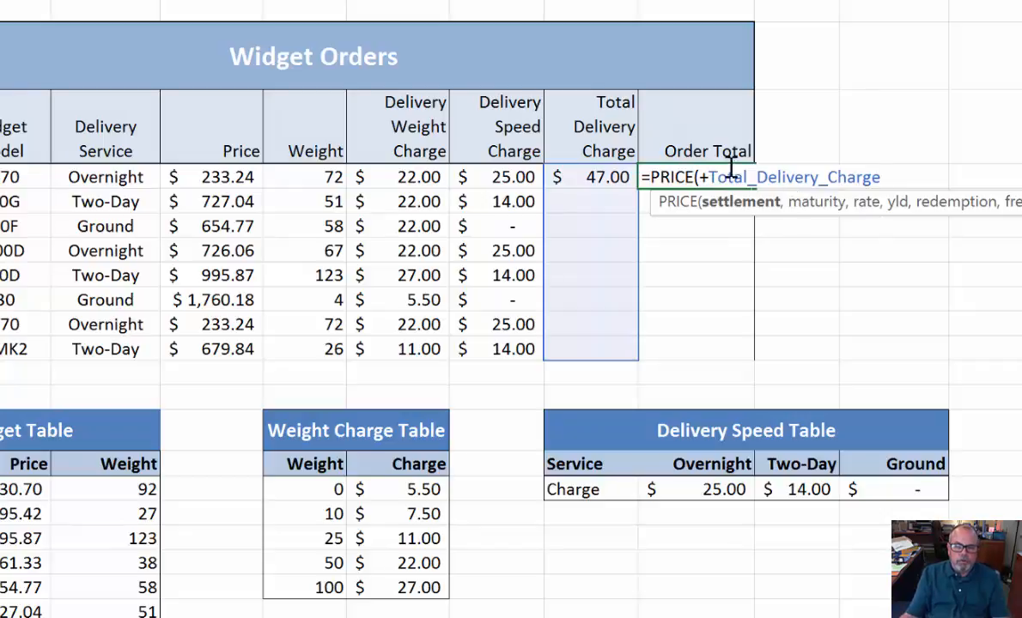
pyautogui.click(700, 176)
pyautogui.press('BackSpace')
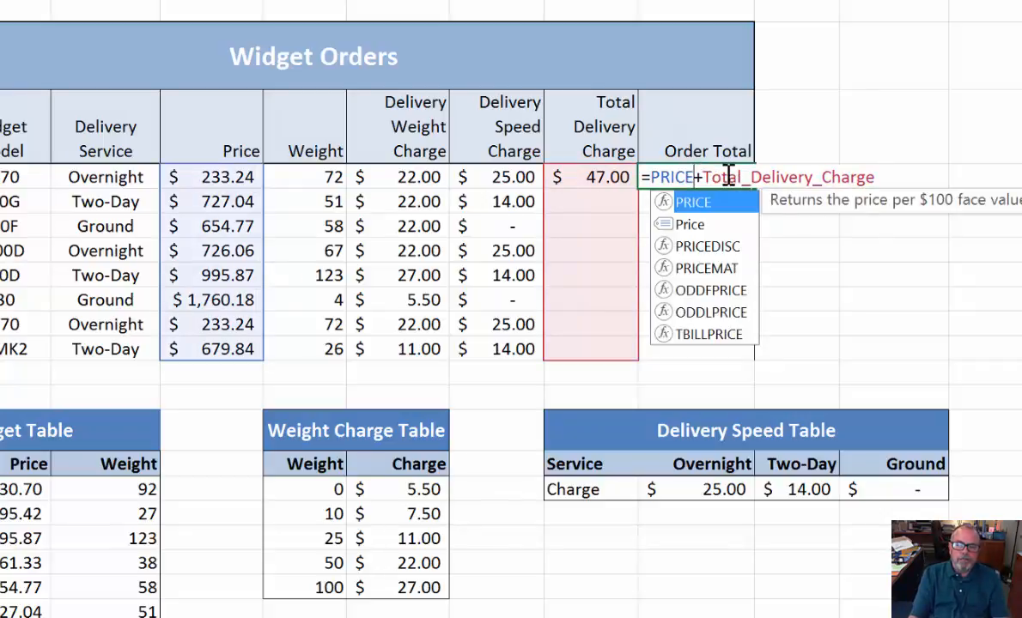
pyautogui.press('Return')
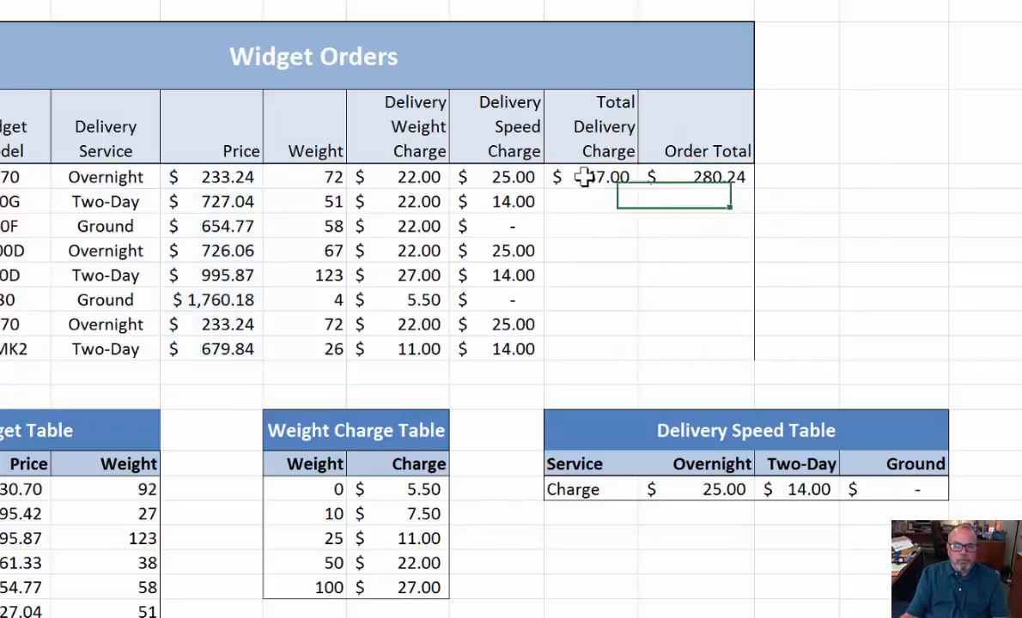
# - Copy the first order's Total Delivery Charge and Order Total formulas down to all remaining orders
pyautogui.moveTo(584, 176); pyautogui.dragTo(679, 176)
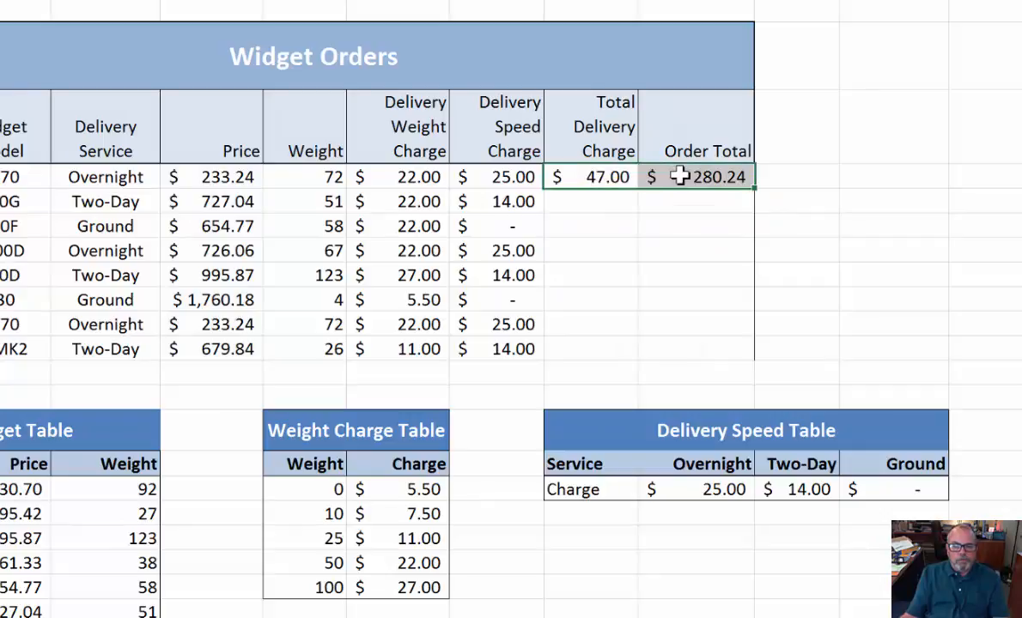
pyautogui.doubleClick(753, 189)
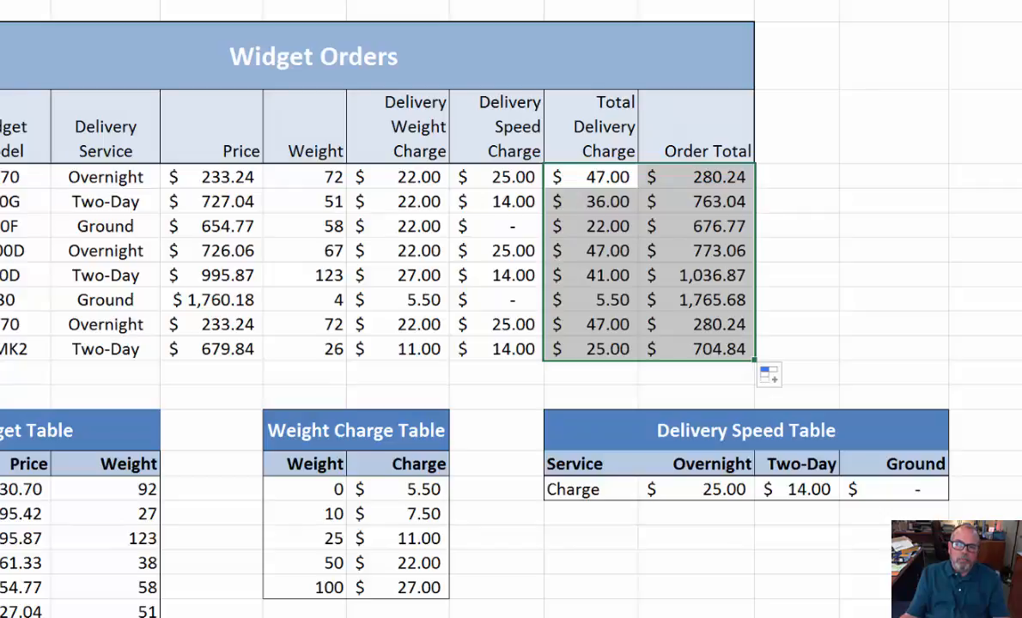